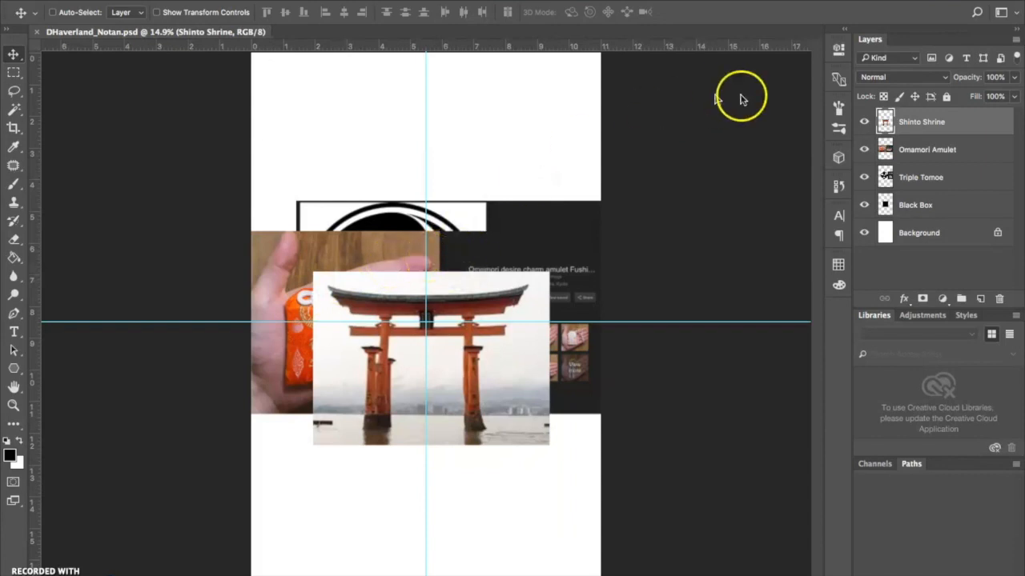
# Hide the Shinto Shrine and Omamori Amulet layers and shift the Triple Tomoe image slightly down and right on the page.
pyautogui.click(863, 122)
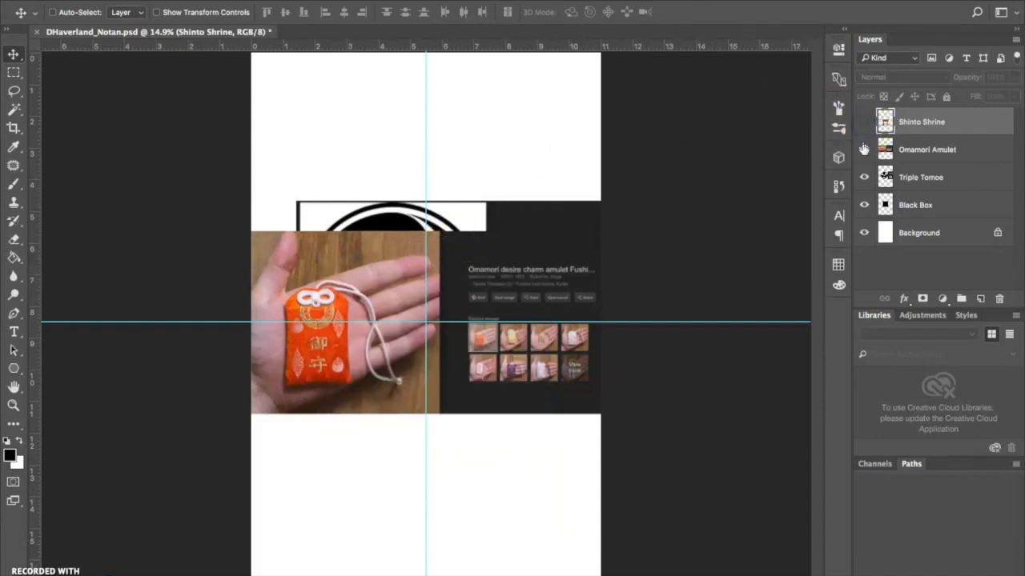
pyautogui.click(863, 150)
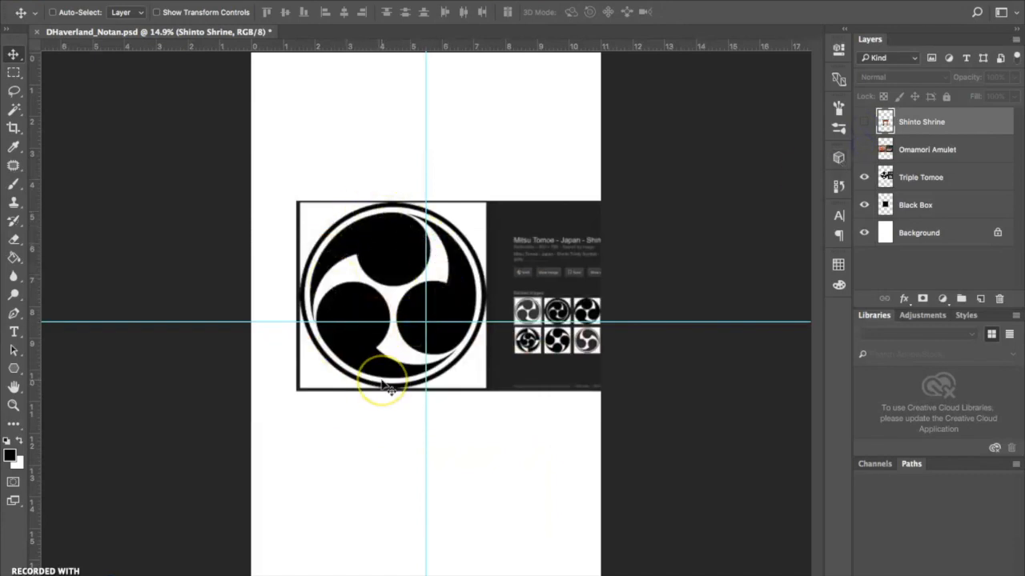
pyautogui.hotkey('ctrl', '+')
pyautogui.hotkey('ctrl', '+')
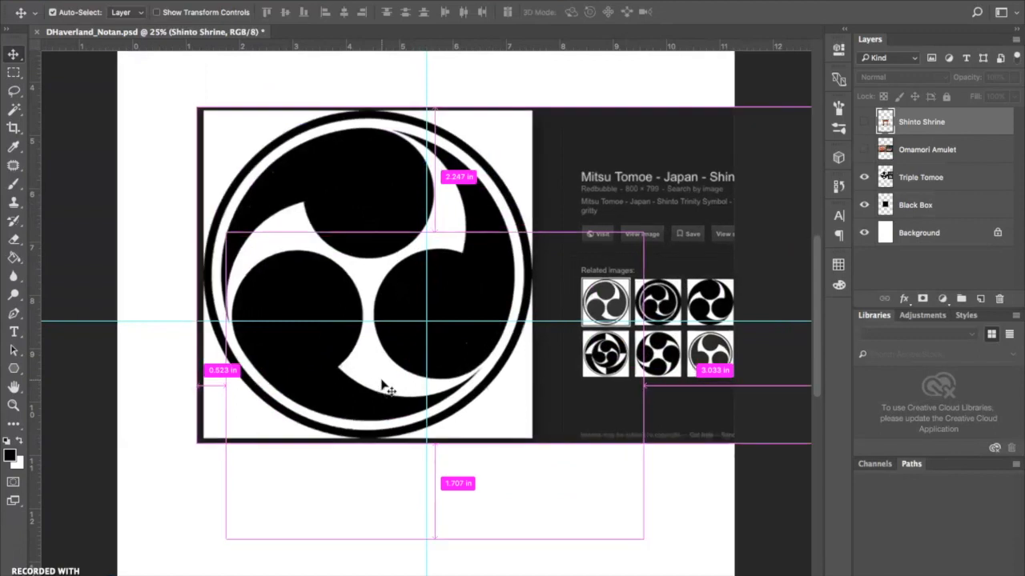
pyautogui.hotkey('ctrl', '+')
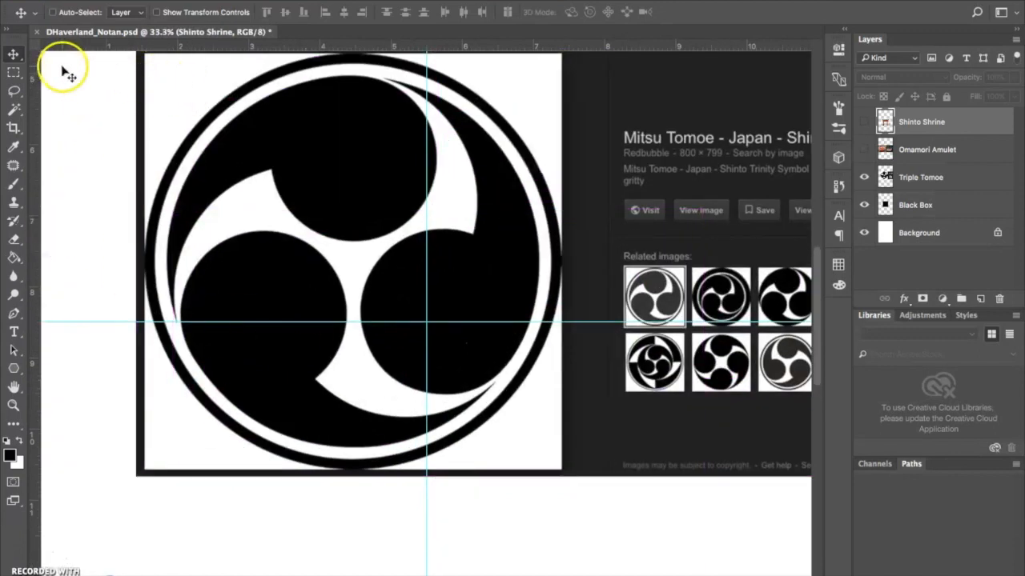
pyautogui.click(938, 184)
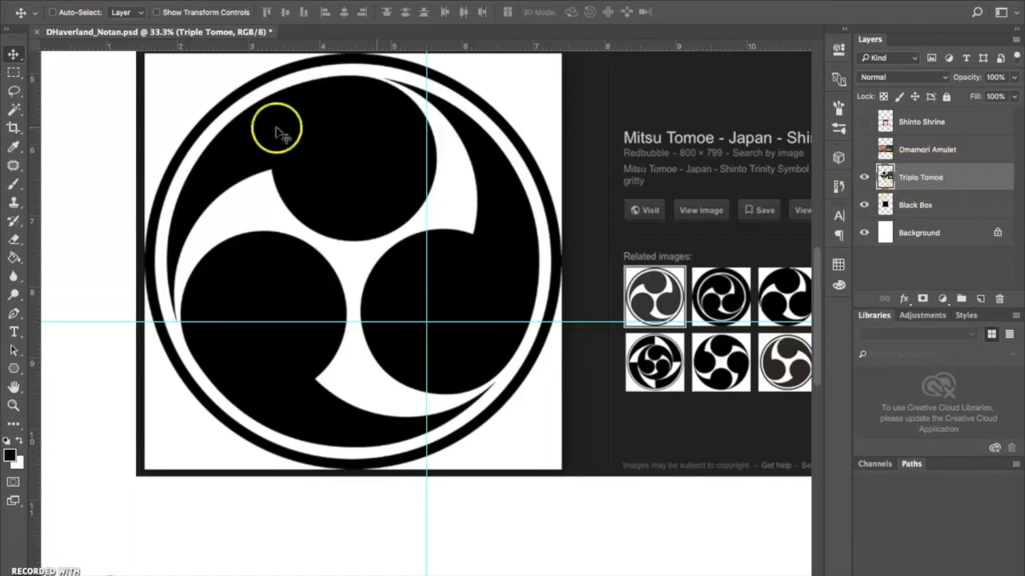
pyautogui.moveTo(256, 179); pyautogui.dragTo(275, 225)
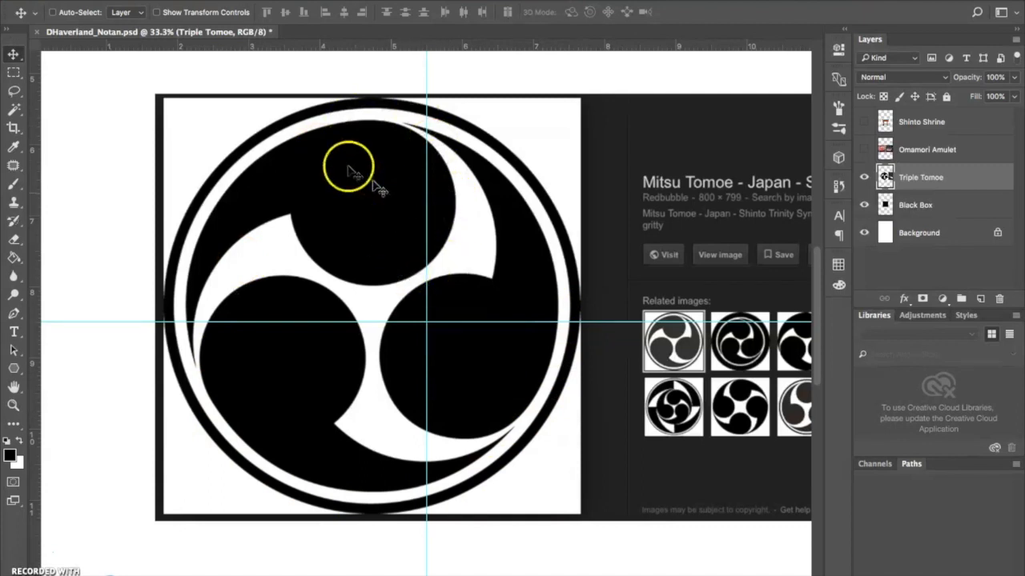
pyautogui.click(14, 72)
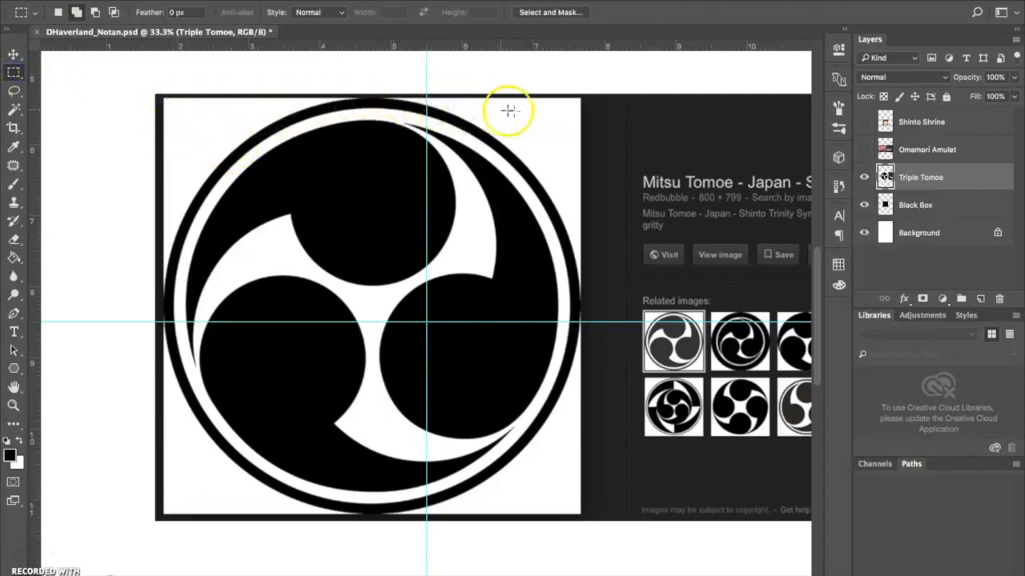
pyautogui.click(14, 76)
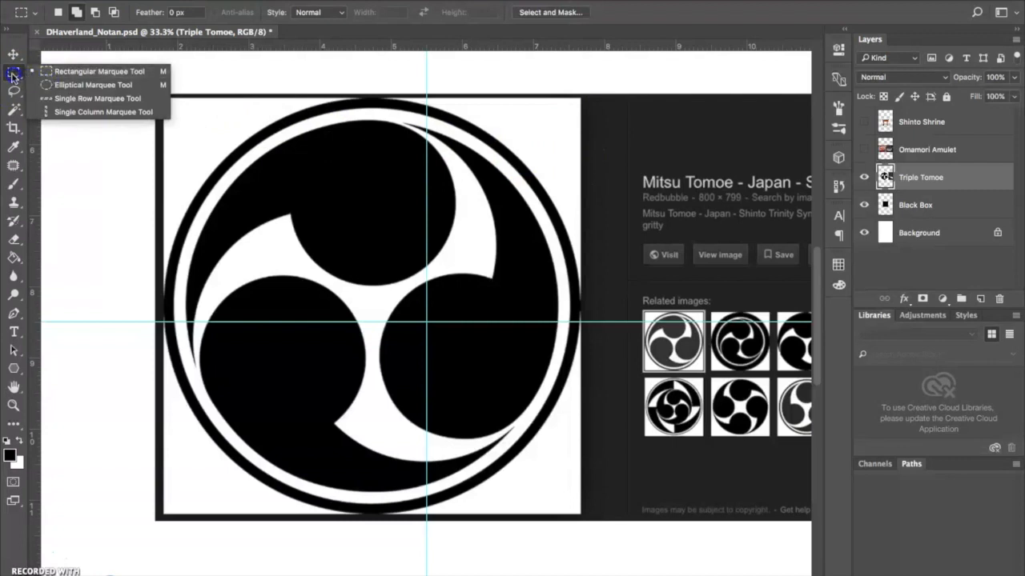
pyautogui.click(14, 68)
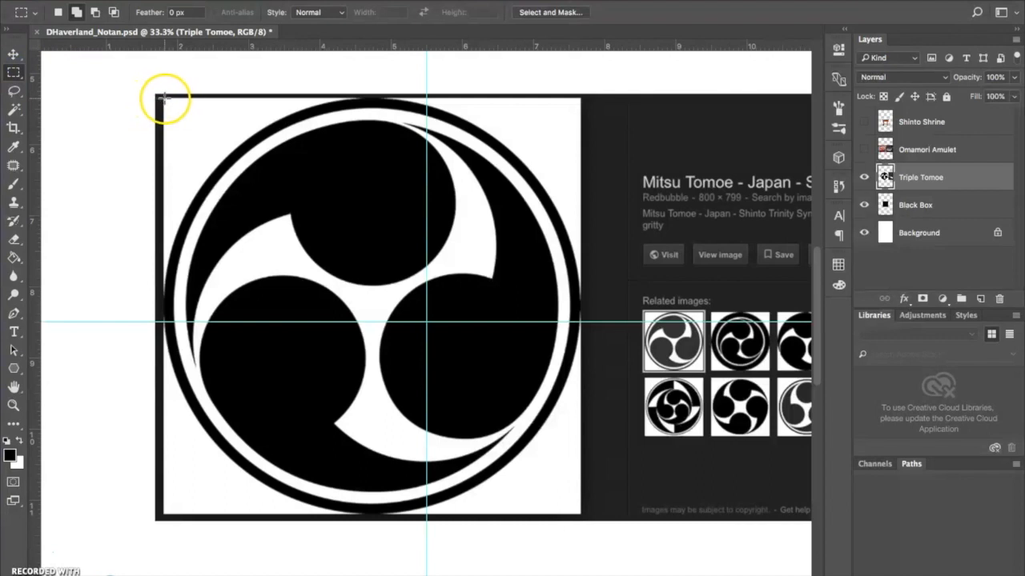
pyautogui.moveTo(163, 97); pyautogui.dragTo(579, 515)
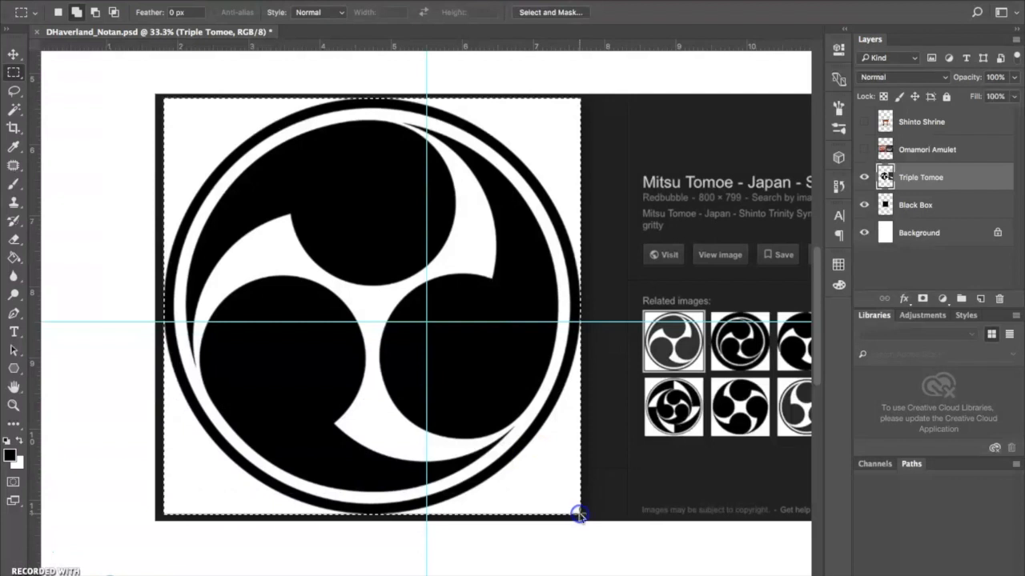
pyautogui.click(541, 420)
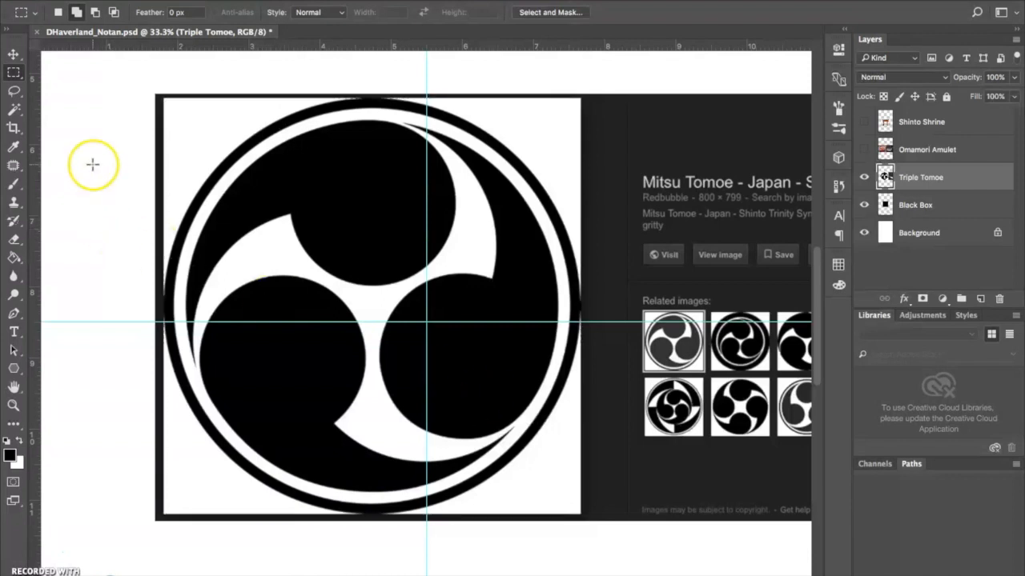
# Select the round tomoe emblem along its outer black ring with a circular Elliptical Marquee selection.
pyautogui.click(12, 76)
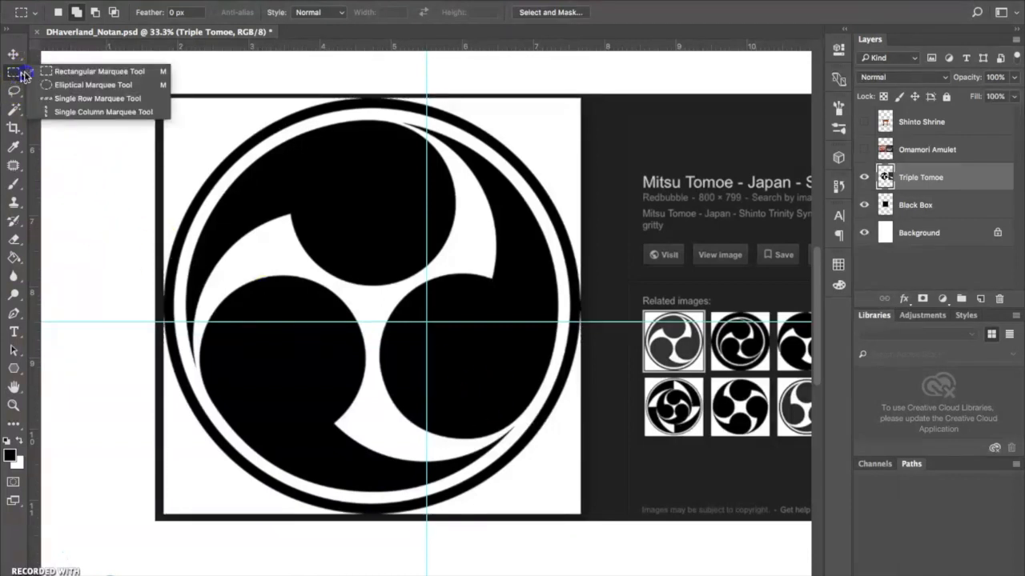
pyautogui.click(50, 85)
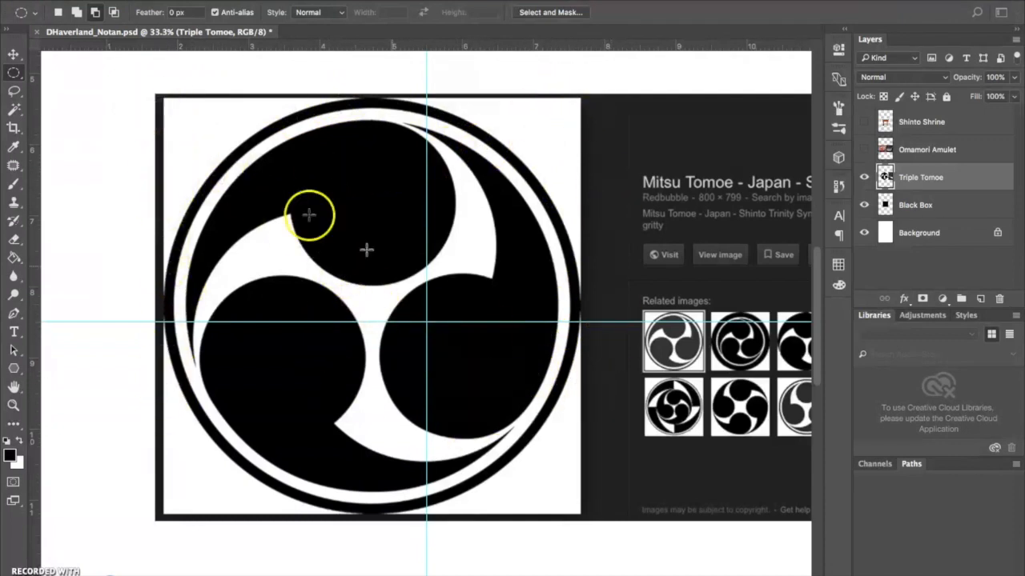
pyautogui.click(163, 98)
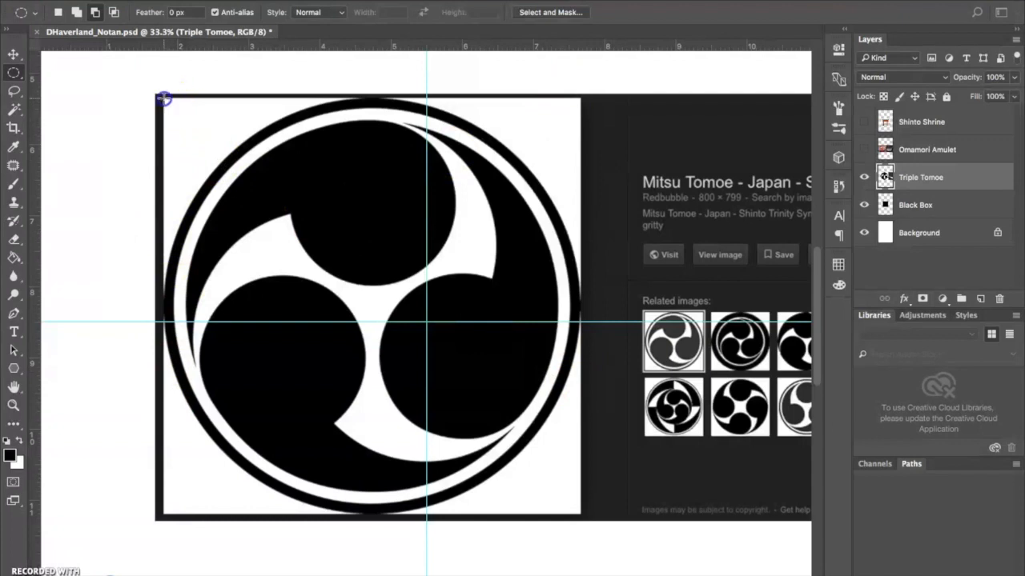
pyautogui.moveTo(163, 99); pyautogui.dragTo(198, 133)
pyautogui.moveTo(257, 164); pyautogui.dragTo(581, 517)
pyautogui.moveTo(373, 309); pyautogui.dragTo(720, 519)
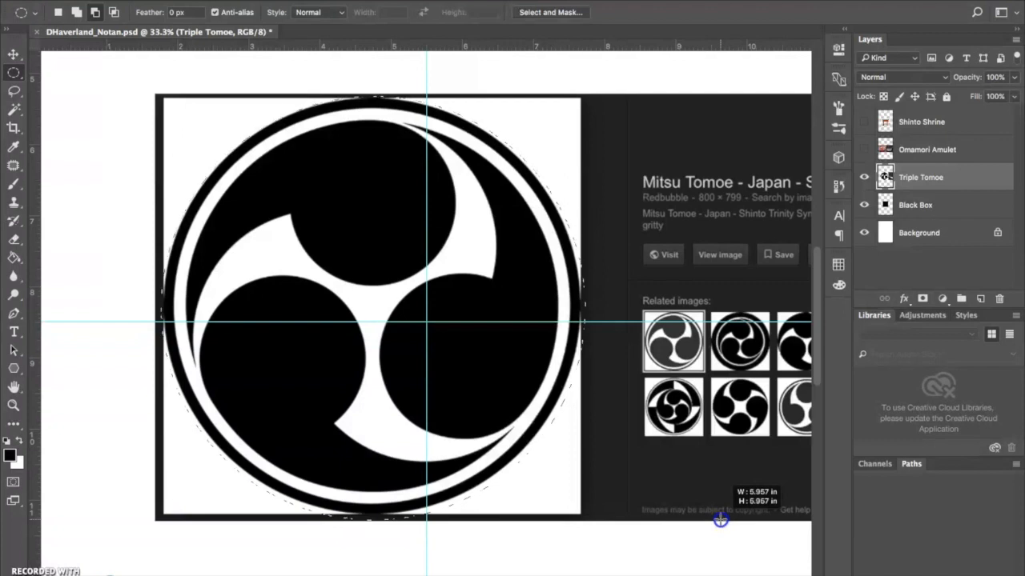
pyautogui.press('space')
pyautogui.moveTo(720, 521); pyautogui.dragTo(716, 515)
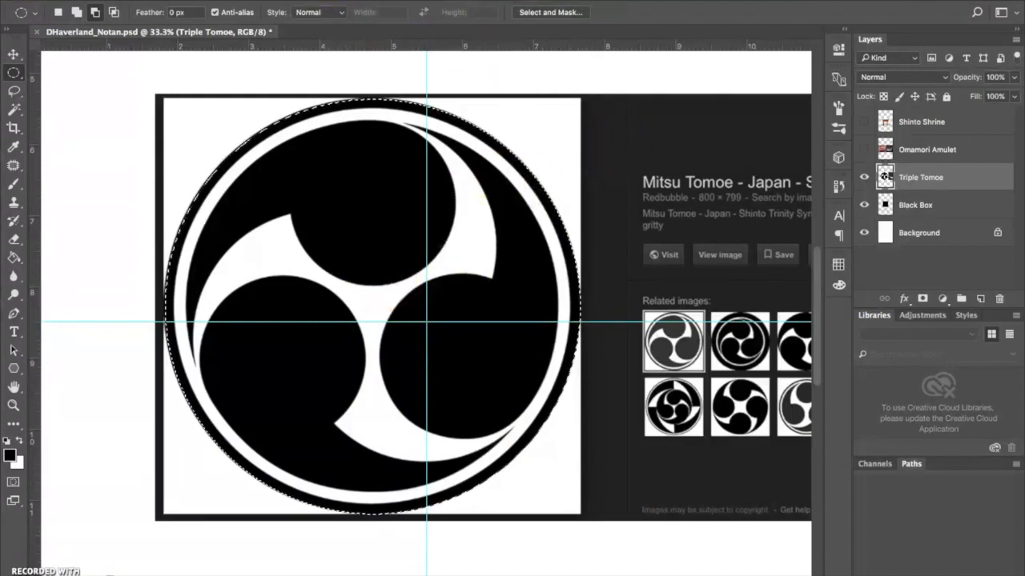
# Invert the circular selection, delete everything outside the emblem on the Triple Tomoe layer, and deselect.
pyautogui.click(58, 12)
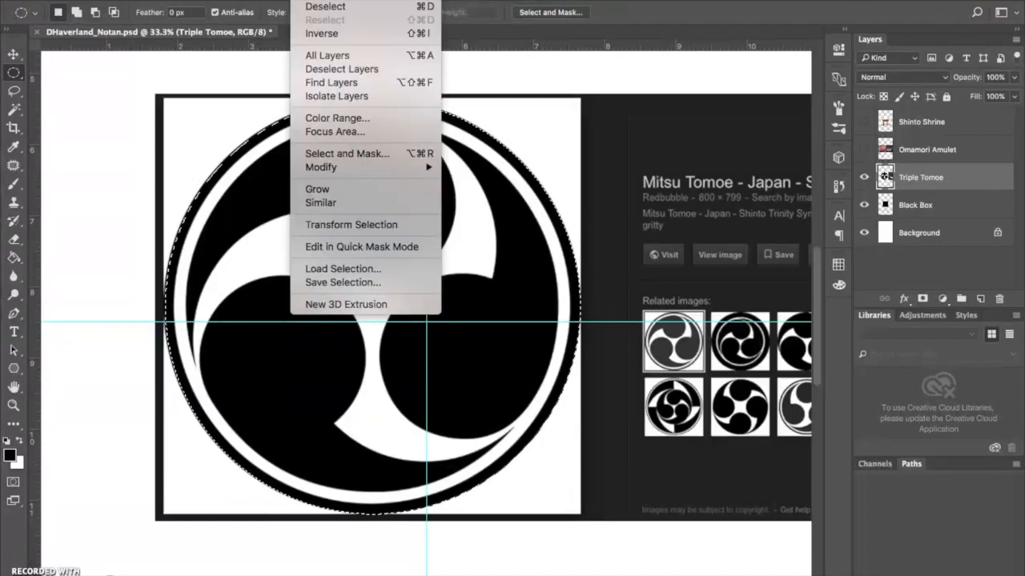
pyautogui.click(312, 31)
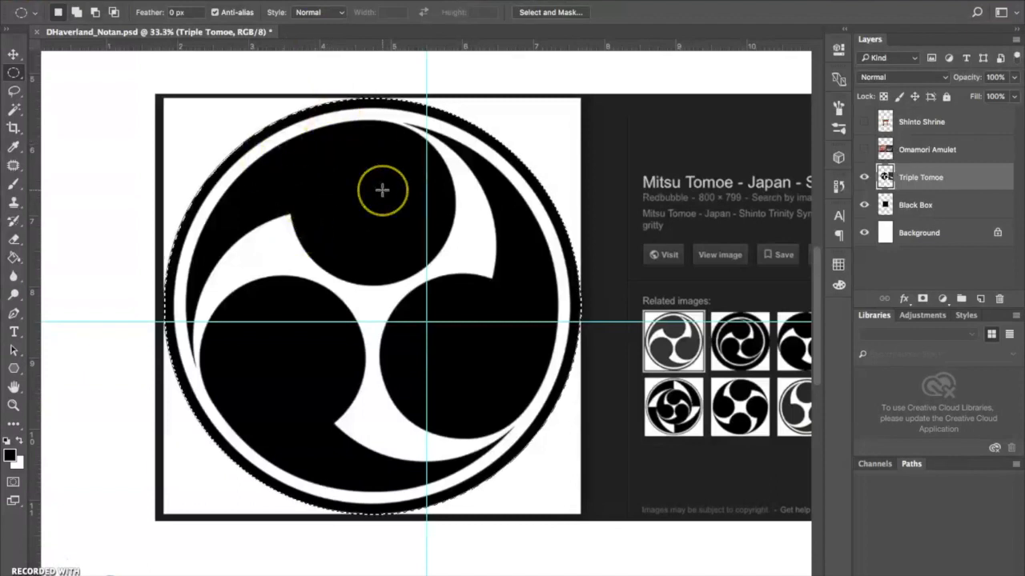
pyautogui.press('super+minus')
pyautogui.press('super+minus')
pyautogui.press('super+minus')
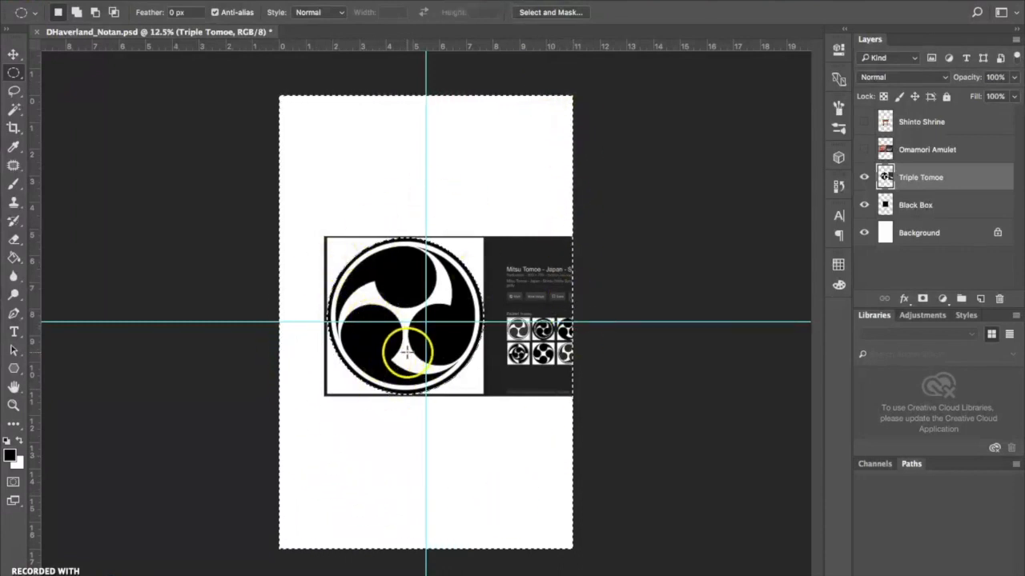
pyautogui.press('Delete')
pyautogui.click(452, 392)
pyautogui.click(469, 272)
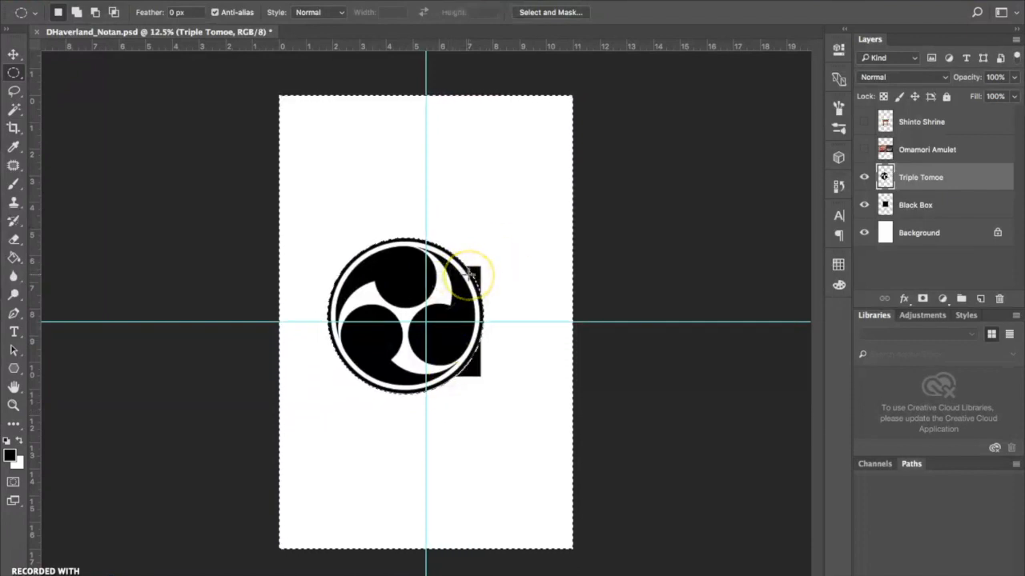
pyautogui.press('super+d')
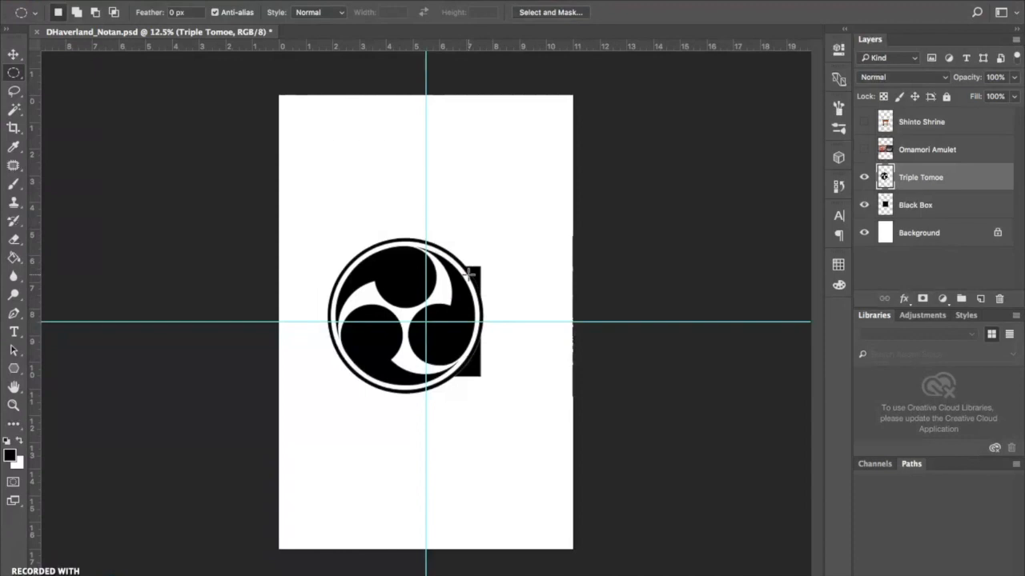
# Select all white areas inside the tomoe emblem with the Magic Wand, delete them, and deselect.
pyautogui.click(795, 165)
pyautogui.press('super+equal')
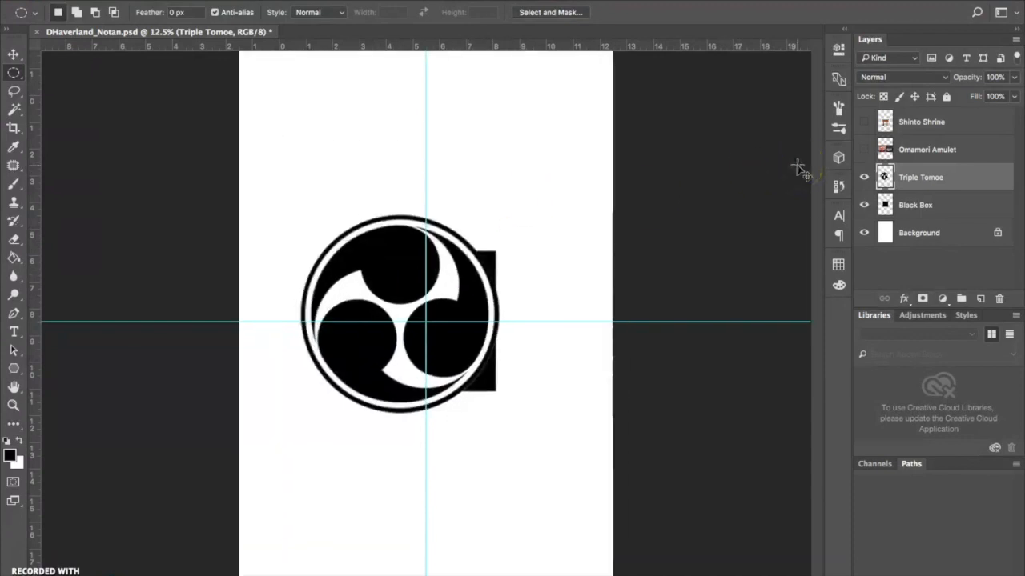
pyautogui.press('super+equal')
pyautogui.press('super+equal')
pyautogui.press('super+equal')
pyautogui.click(821, 136)
pyautogui.press('super+minus')
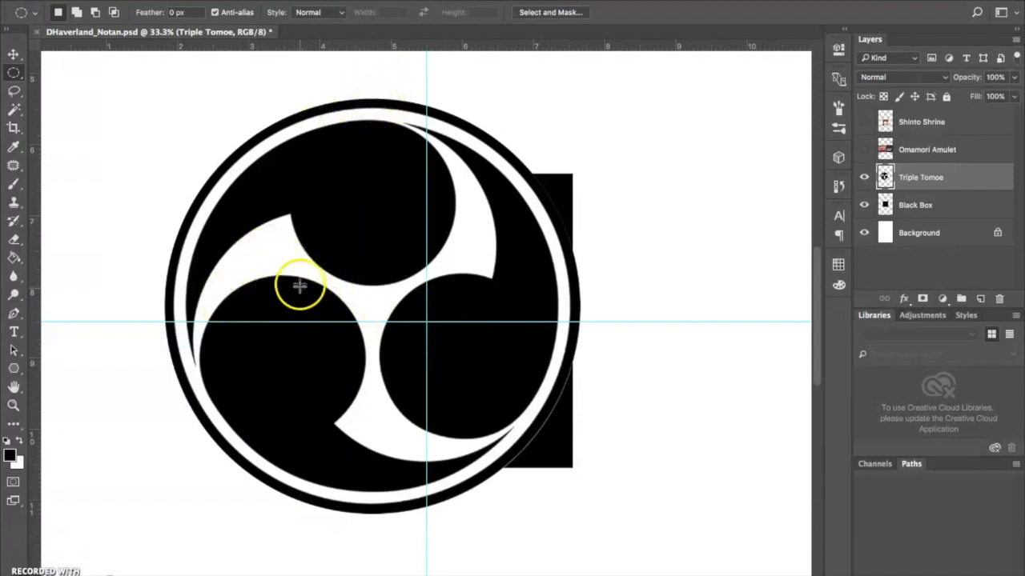
pyautogui.click(14, 113)
pyautogui.click(67, 121)
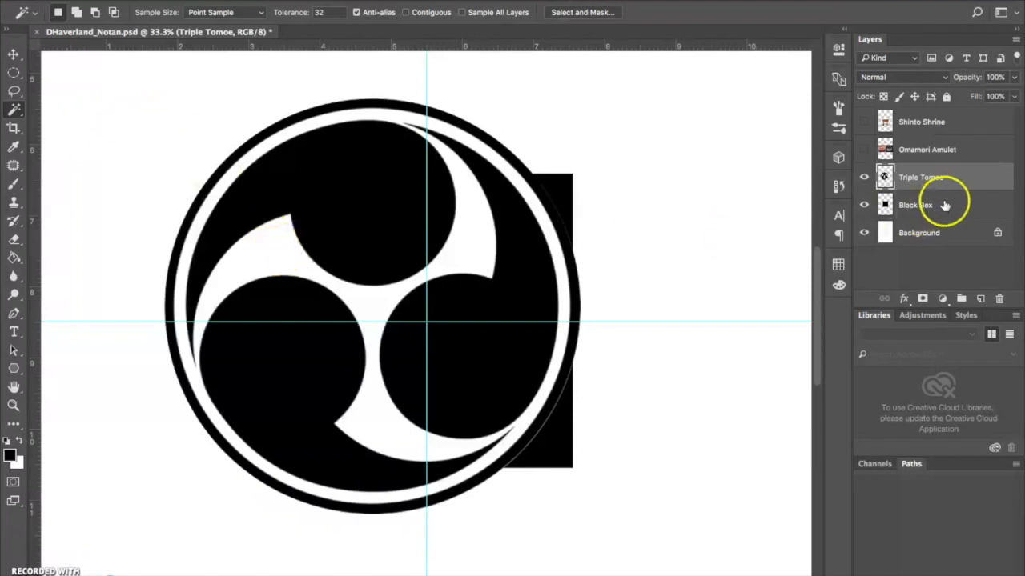
pyautogui.click(263, 253)
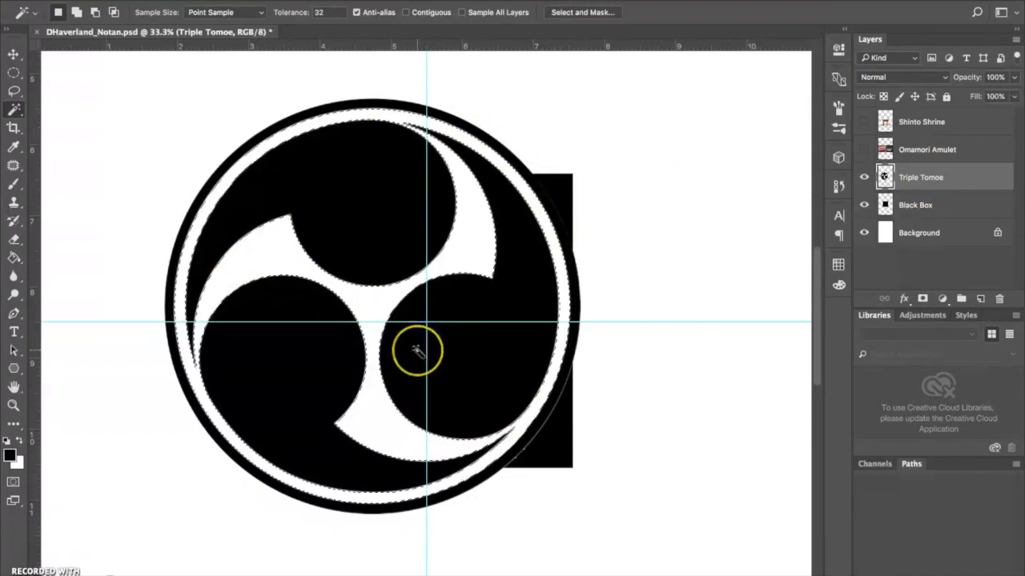
pyautogui.press('BackSpace')
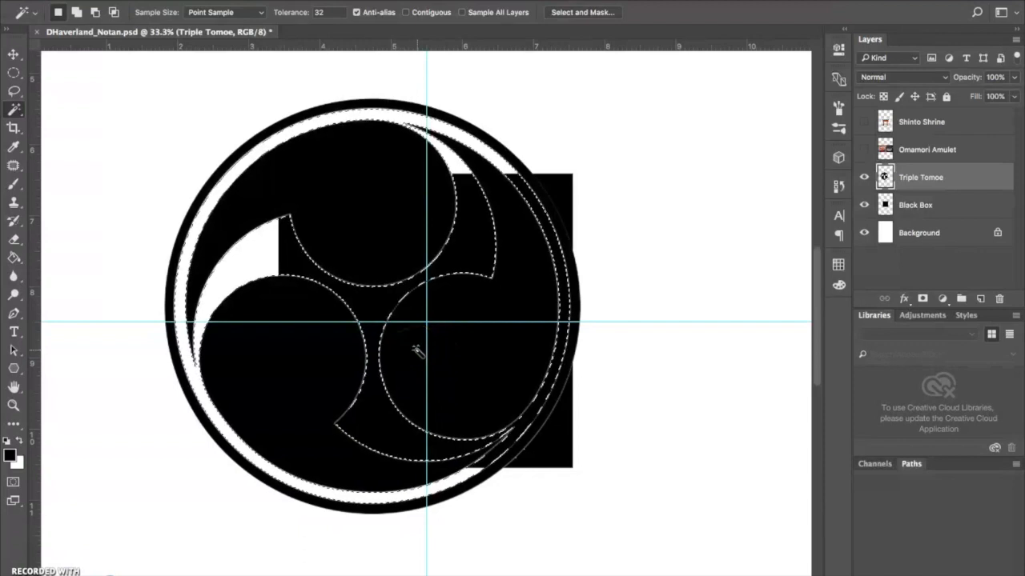
pyautogui.hotkey('ctrl', 'd')
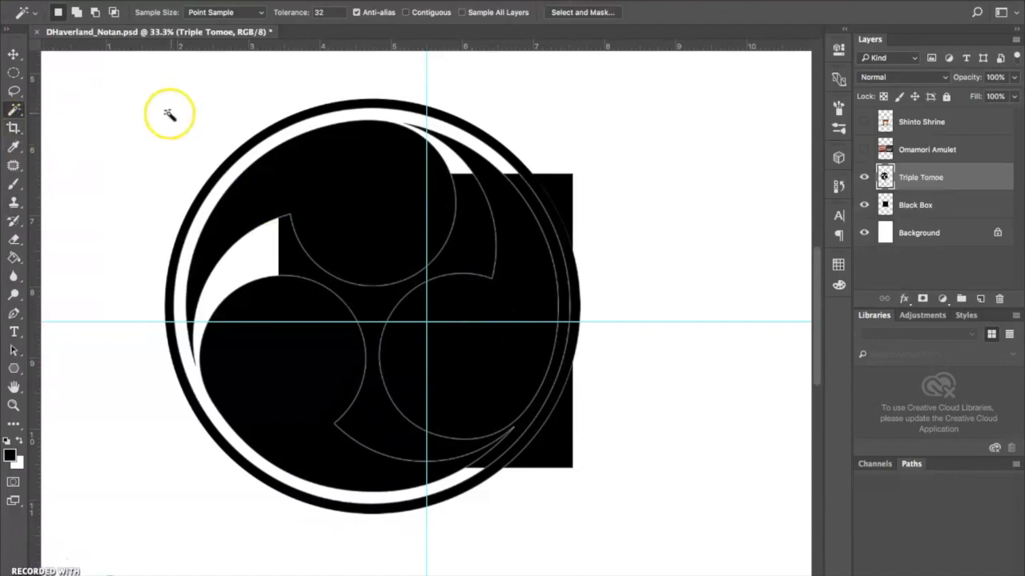
# Move the tomoe emblem down and left, mostly clear of the black square.
pyautogui.click(14, 56)
pyautogui.hotkey('ctrl', '+')
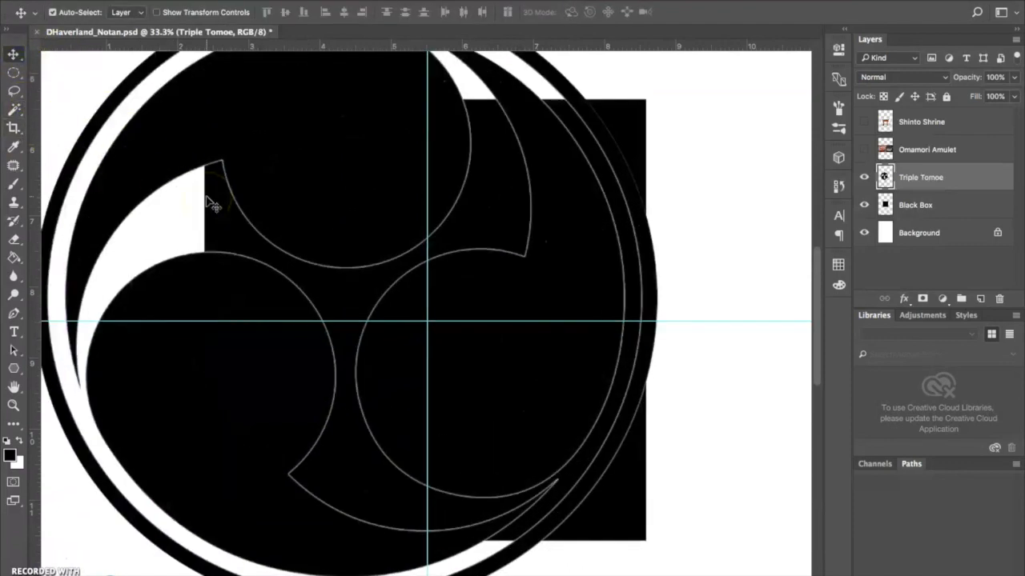
pyautogui.hotkey('ctrl', '-')
pyautogui.hotkey('ctrl', '-')
pyautogui.hotkey('ctrl', '-')
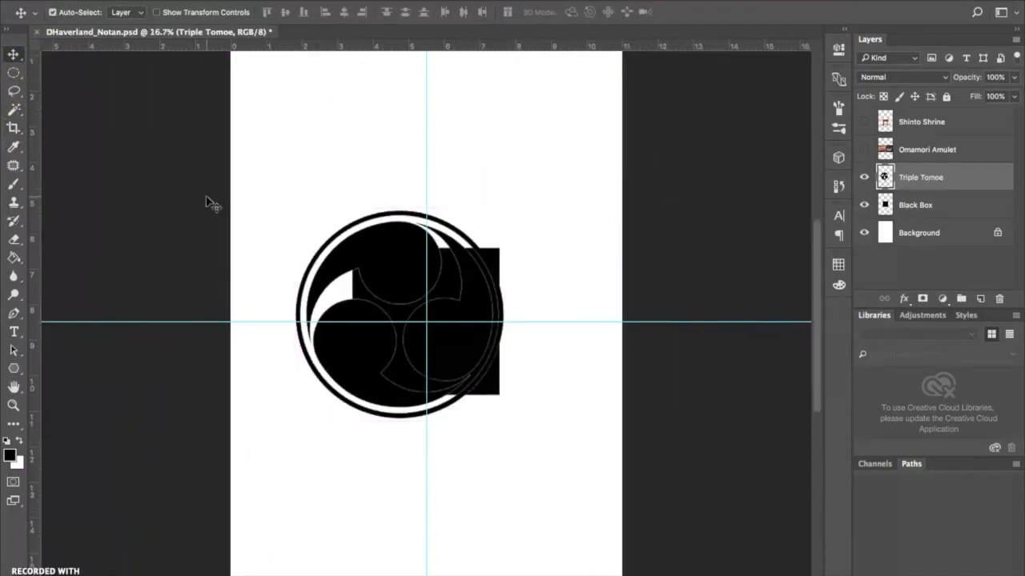
pyautogui.moveTo(359, 355); pyautogui.dragTo(263, 491)
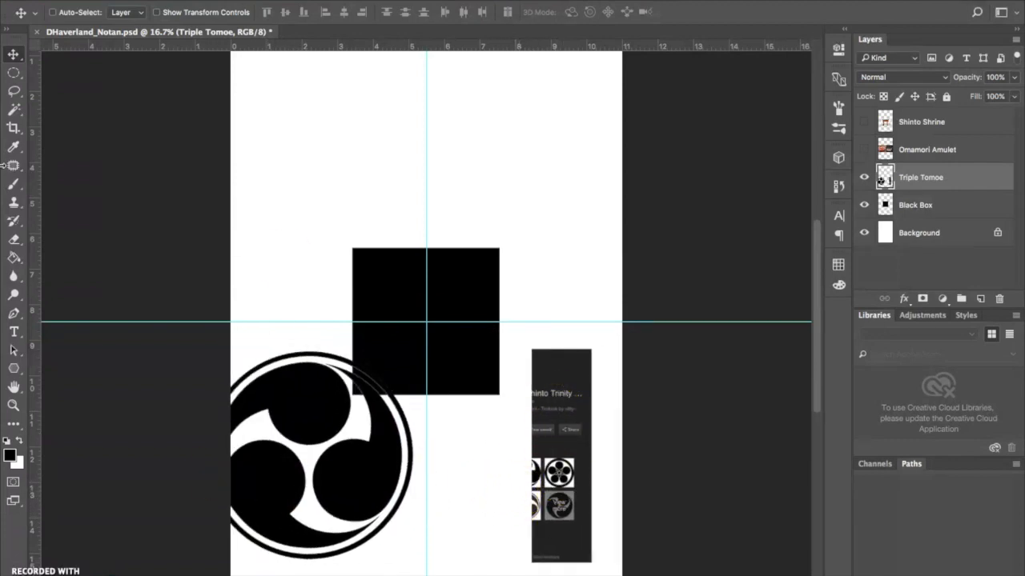
# Delete the leftover screenshot strip beside the emblem with a Rectangular Marquee selection, and move the emblem to the page's upper-left area.
pyautogui.click(13, 73)
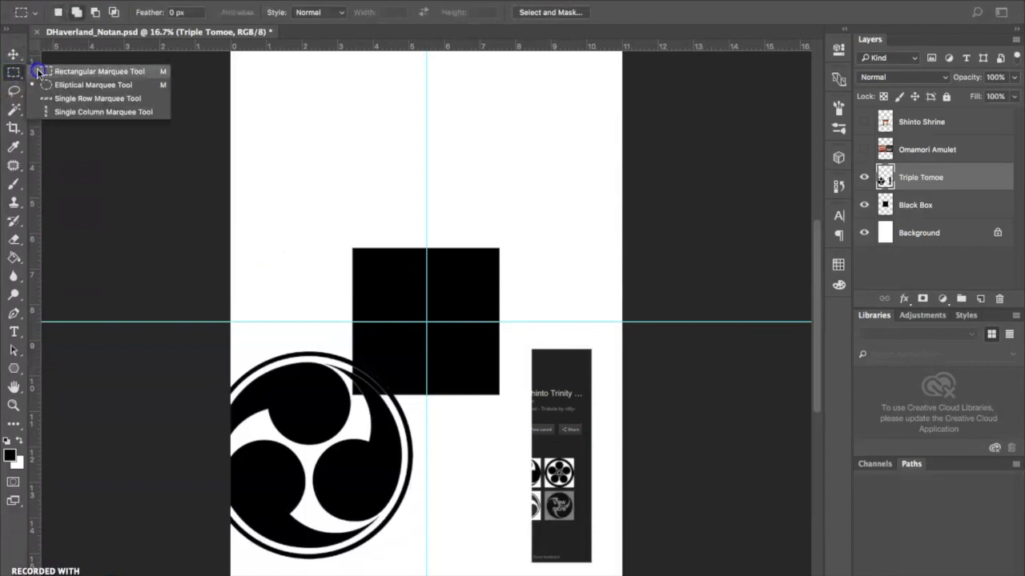
pyautogui.click(88, 71)
pyautogui.moveTo(524, 339); pyautogui.dragTo(602, 574)
pyautogui.press('Delete')
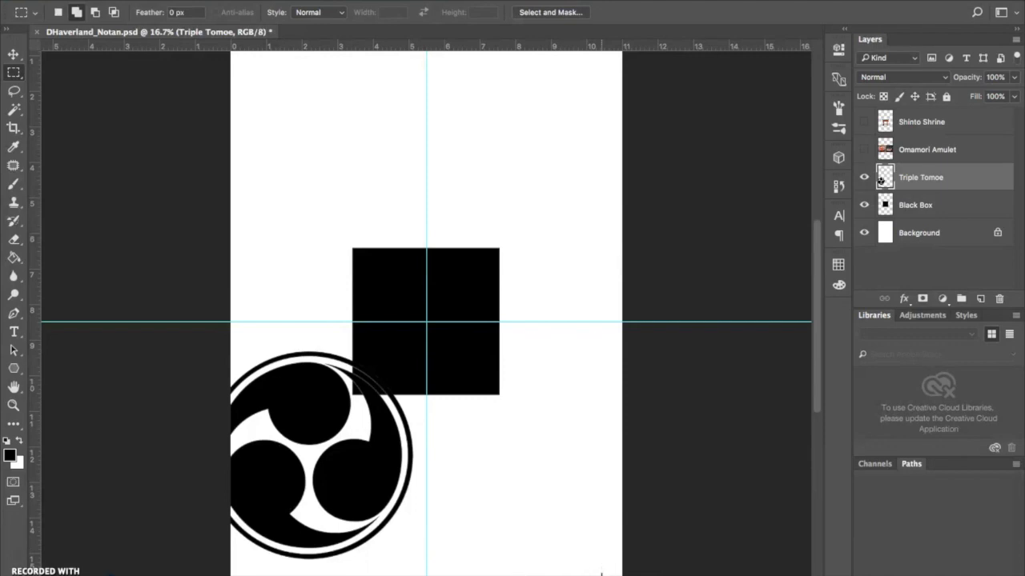
pyautogui.click(14, 53)
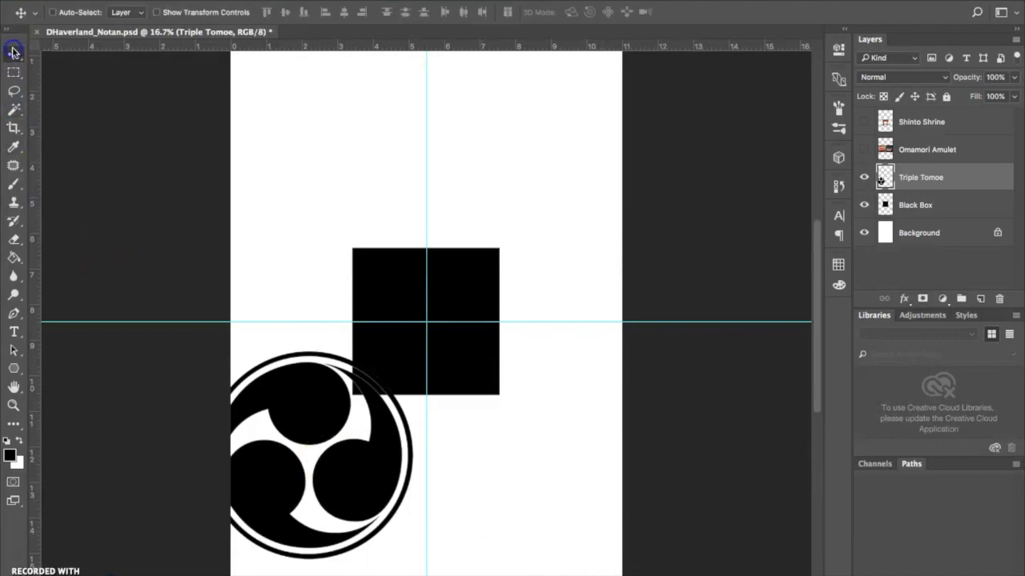
pyautogui.moveTo(258, 364); pyautogui.dragTo(338, 105)
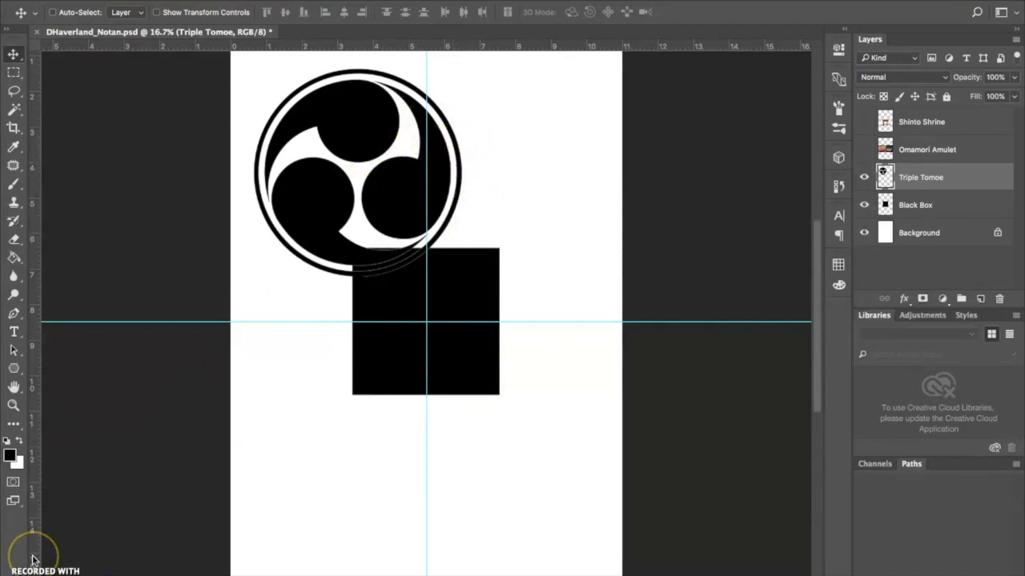
# Hide the Triple Tomoe layer and show the Shinto Shrine layer.
pyautogui.click(864, 176)
pyautogui.click(864, 121)
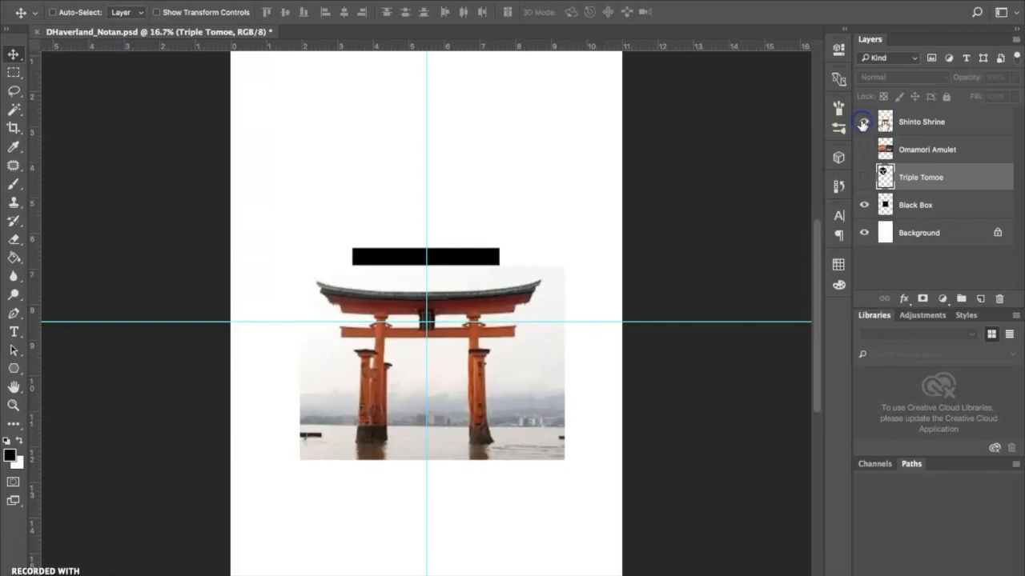
# Select the torii gate on the Shinto Shrine layer with the Magnetic Lasso, subtracting the openings between its two crossbeams.
pyautogui.click(917, 124)
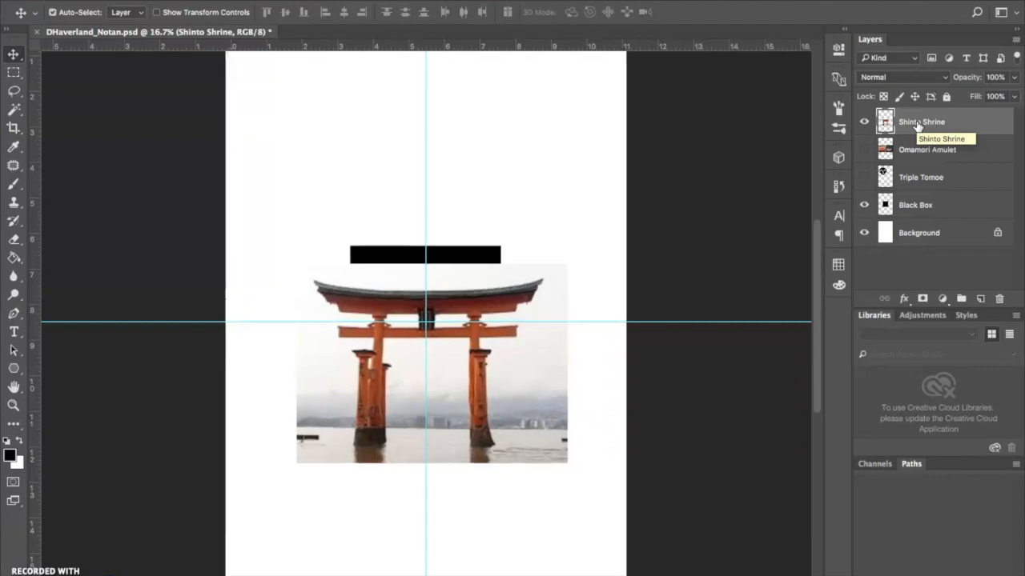
pyautogui.hotkey('ctrl', '+')
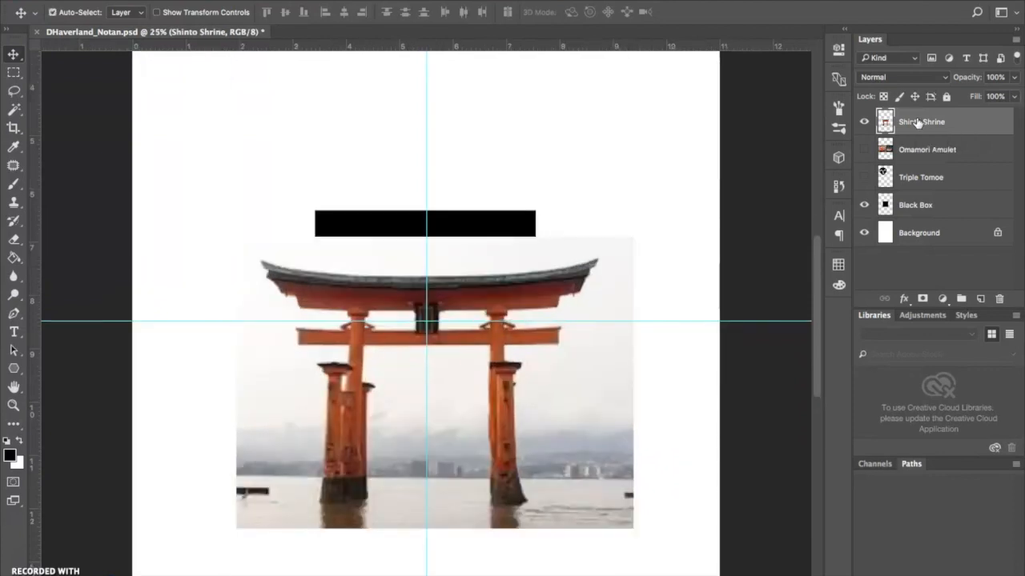
pyautogui.hotkey('ctrl', '+')
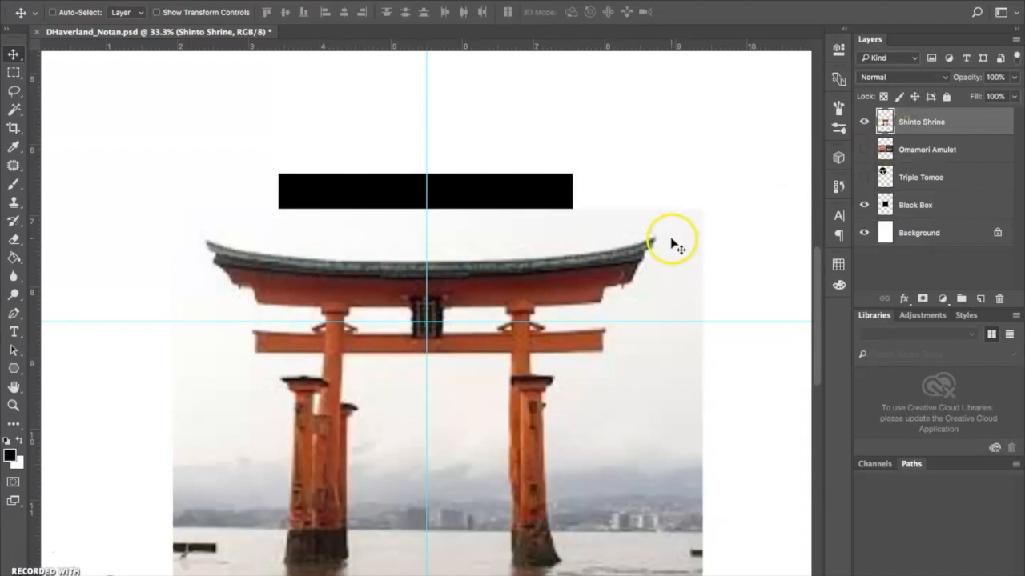
pyautogui.scroll(-3, 560, 359)
pyautogui.scroll(1, 561, 361)
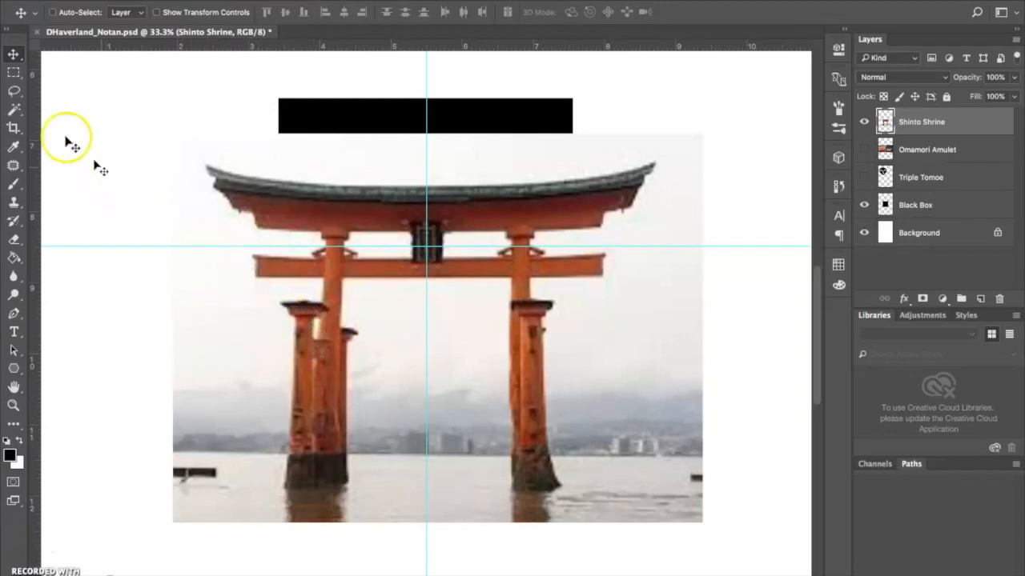
pyautogui.click(15, 92)
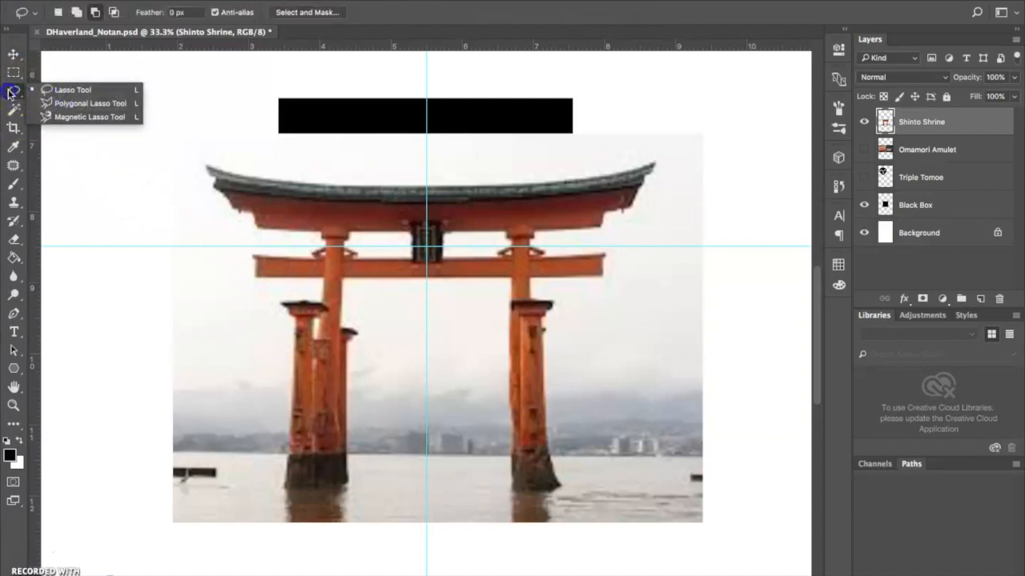
pyautogui.click(10, 92)
pyautogui.moveTo(14, 89)
pyautogui.mouseDown()
pyautogui.moveTo(68, 93)
pyautogui.moveTo(69, 119)
pyautogui.mouseUp()
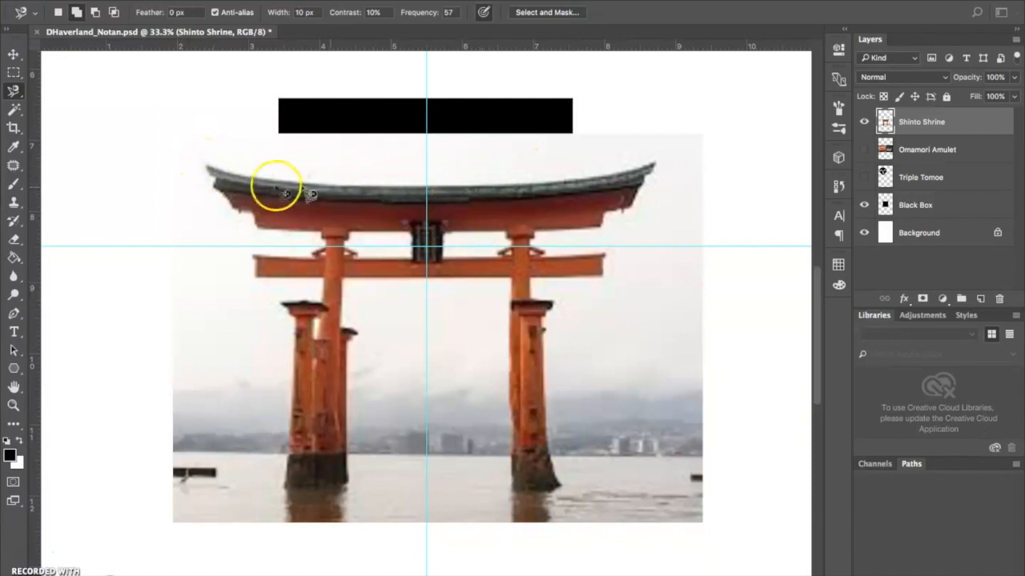
pyautogui.click(207, 169)
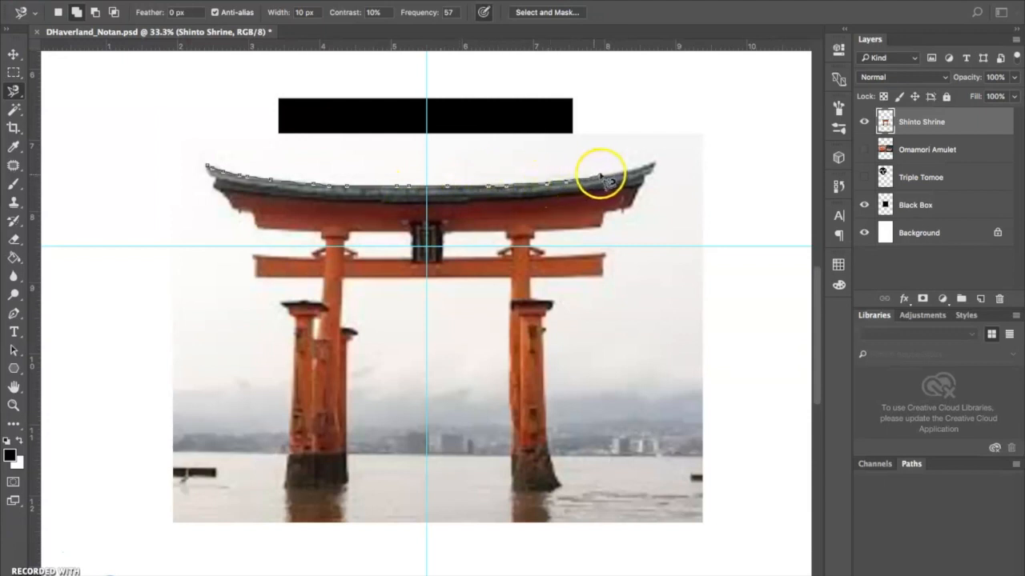
pyautogui.click(656, 163)
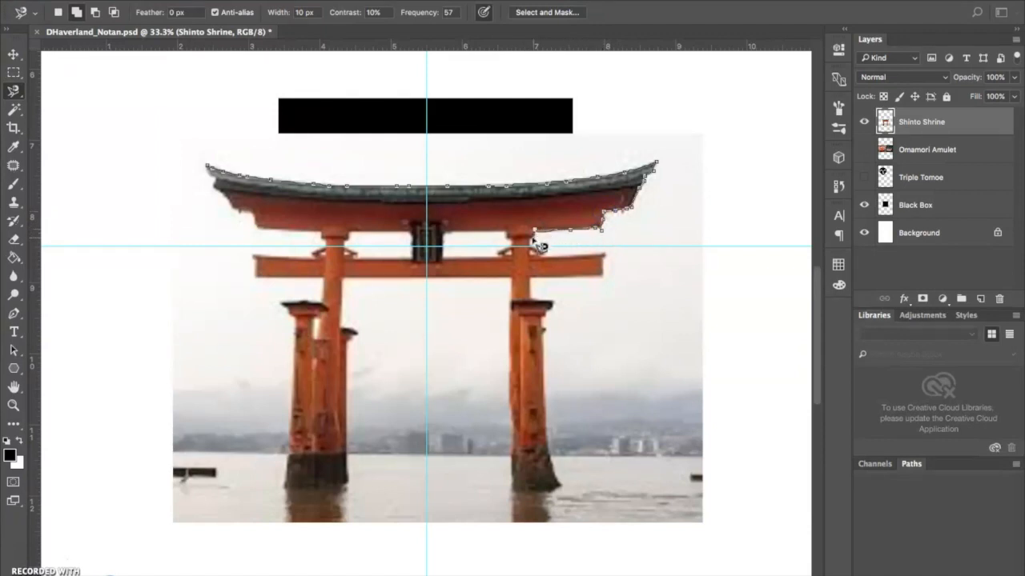
pyautogui.click(590, 256)
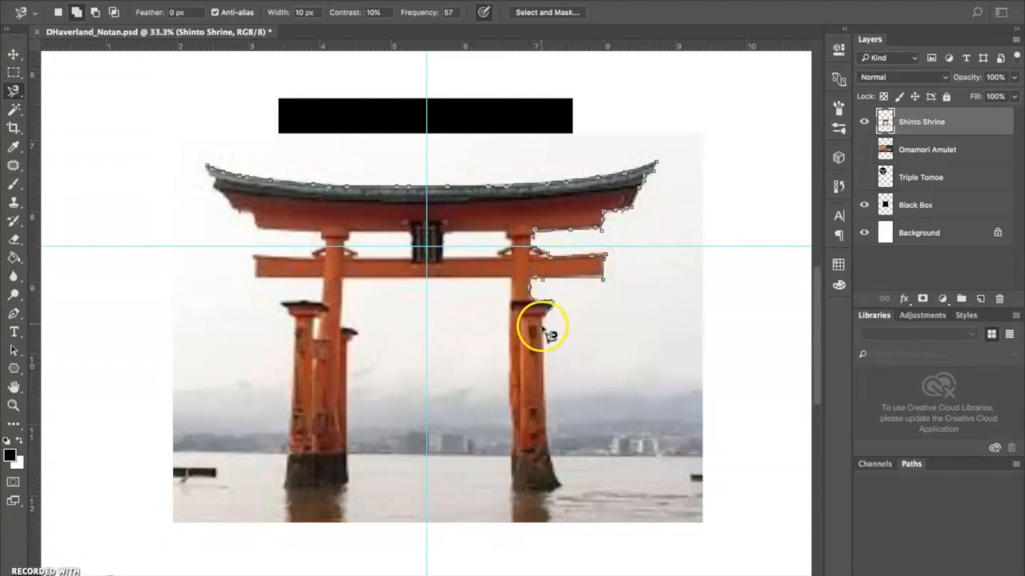
pyautogui.click(562, 485)
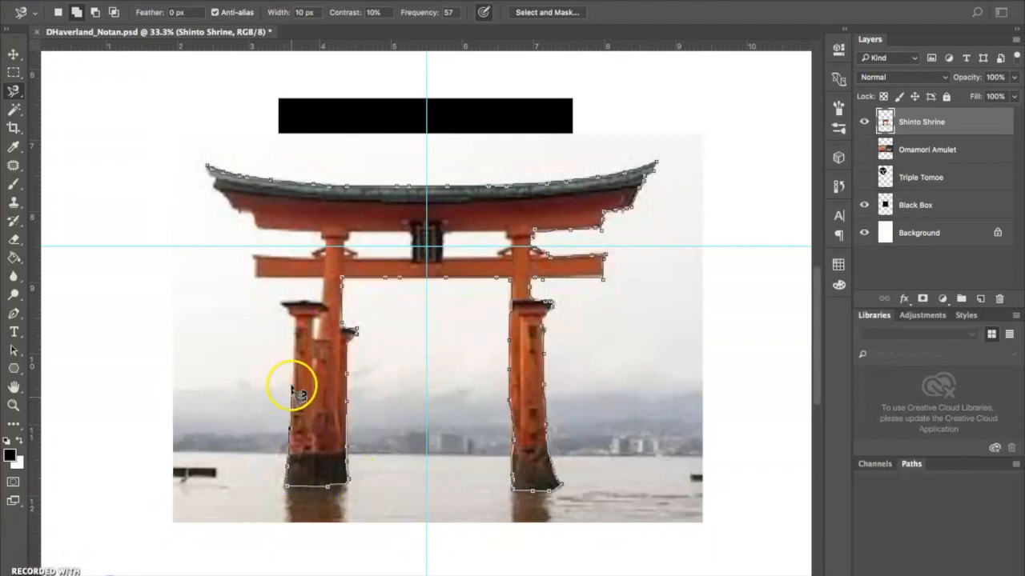
pyautogui.click(208, 168)
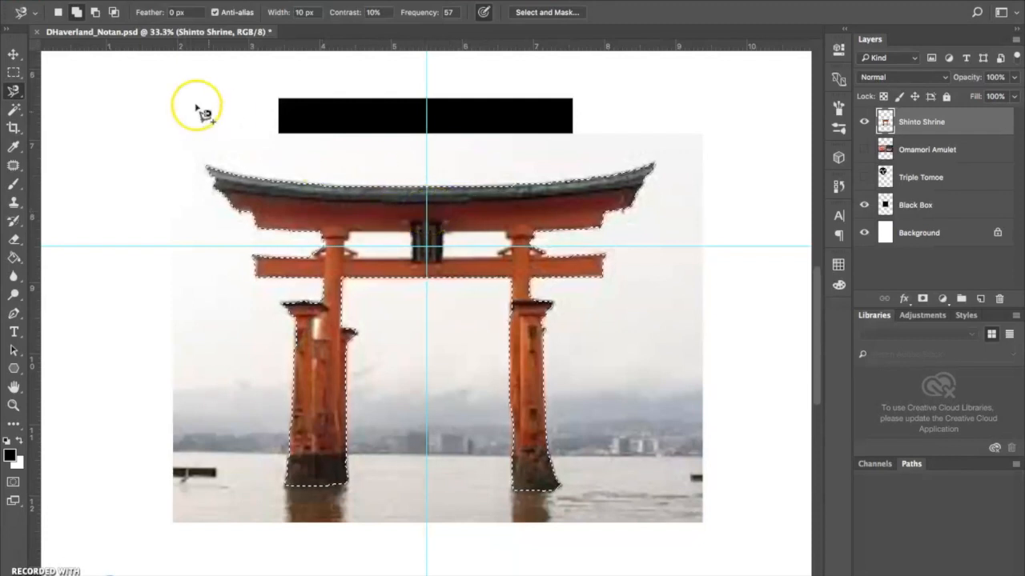
pyautogui.click(95, 13)
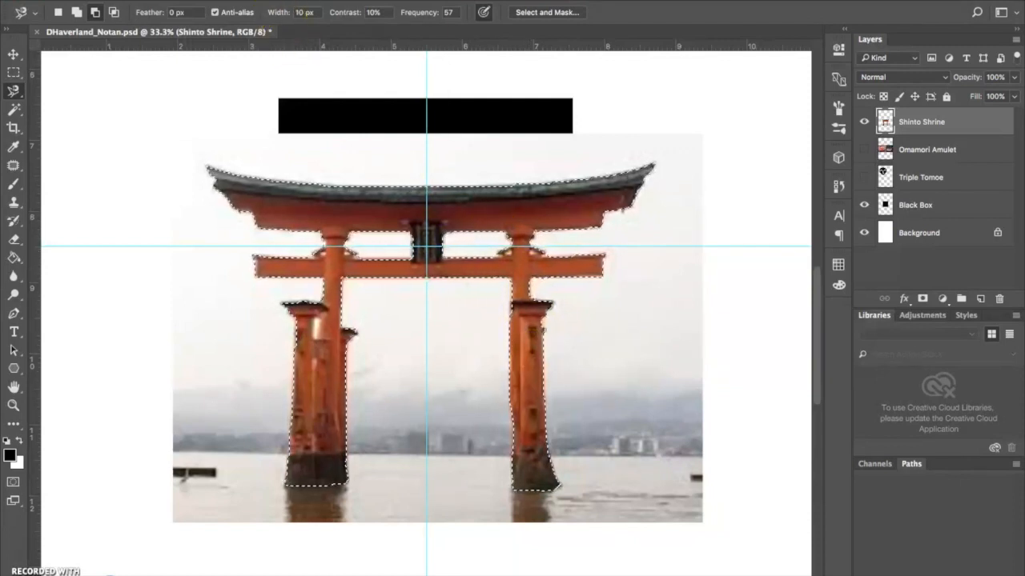
# Invert the selection, delete the background around the torii gate, and deselect.
pyautogui.click(305, 0)
pyautogui.click(320, 32)
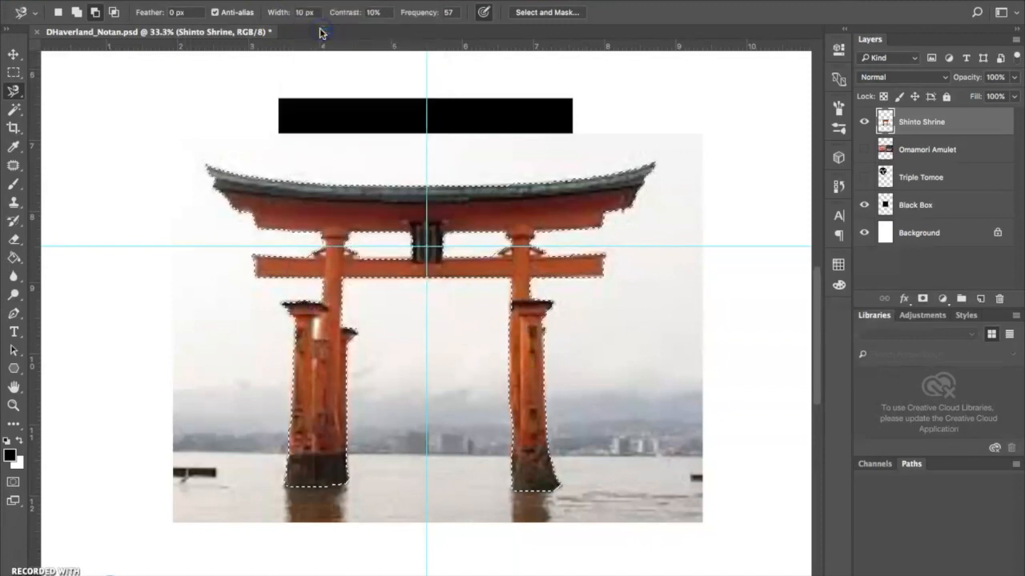
pyautogui.press('Delete')
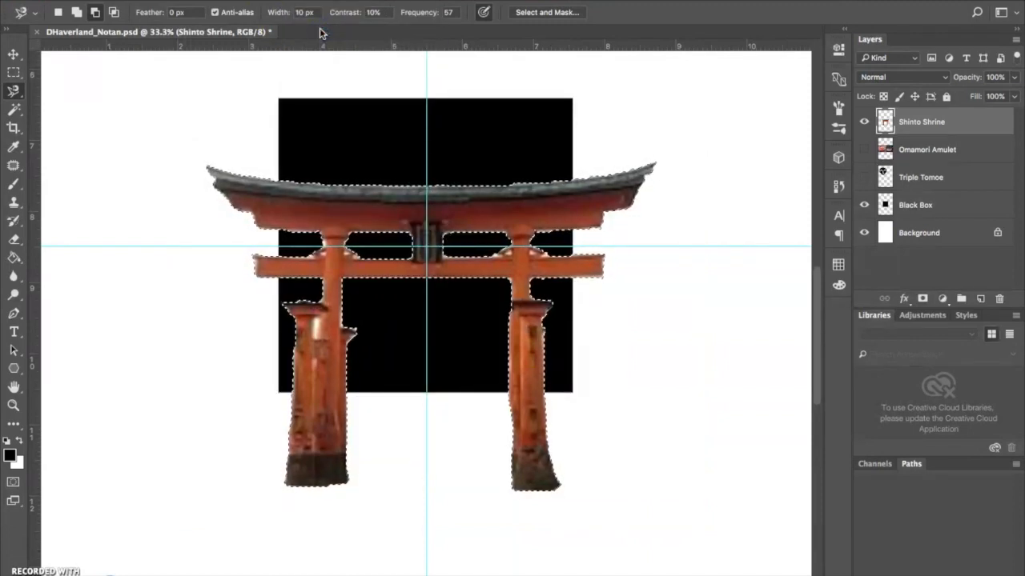
pyautogui.hotkey('ctrl', 'd')
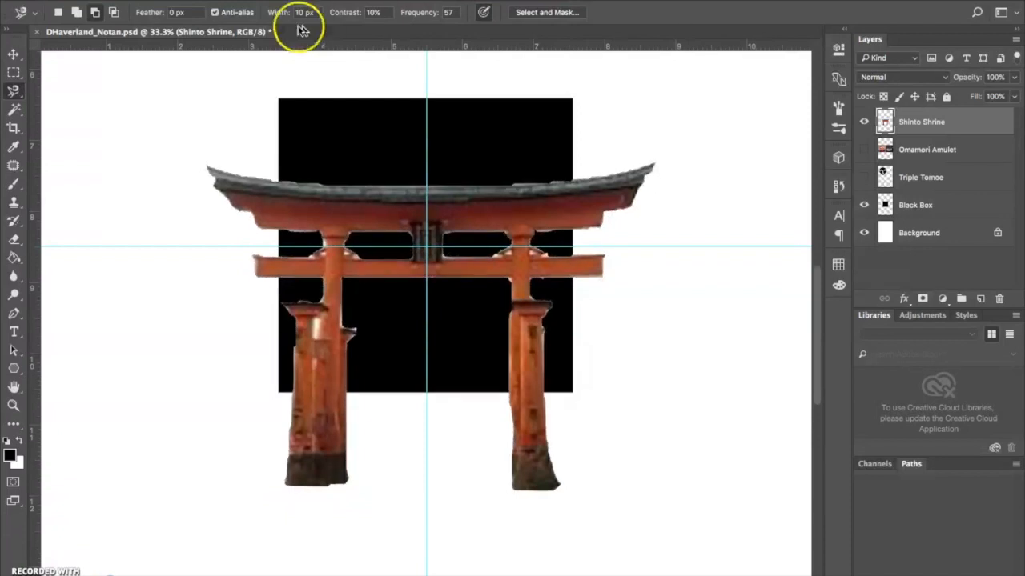
# Hide the Shinto Shrine layer, and select and show the Omamori Amulet layer.
pyautogui.click(864, 124)
pyautogui.moveTo(897, 160); pyautogui.dragTo(870, 160)
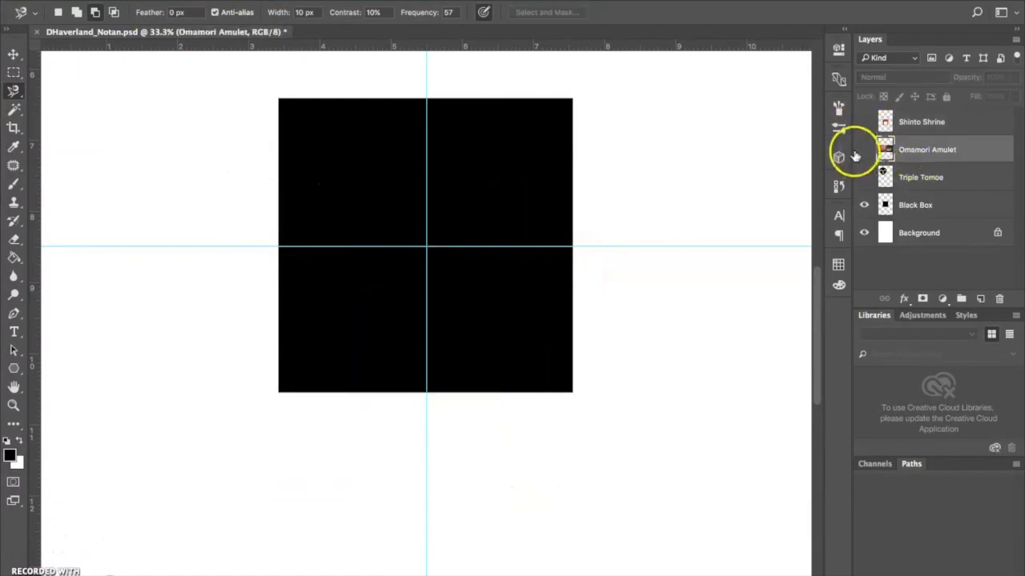
pyautogui.click(863, 149)
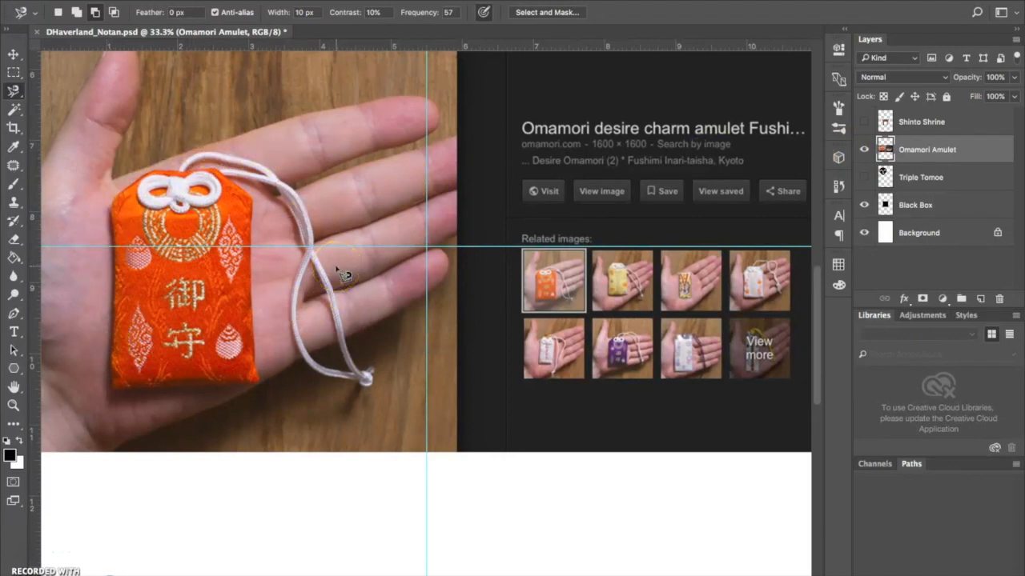
# Move the amulet image left and delete the web-page area beside the hand with a Rectangular Marquee selection, clearing the selection.
pyautogui.hotkey('ctrl', '-')
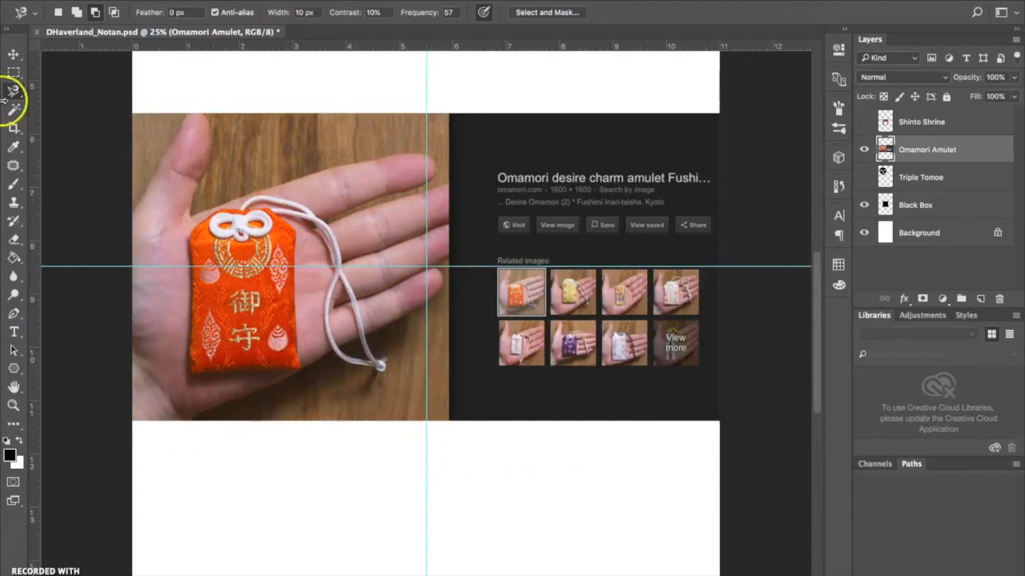
pyautogui.click(14, 53)
pyautogui.moveTo(581, 234); pyautogui.dragTo(507, 245)
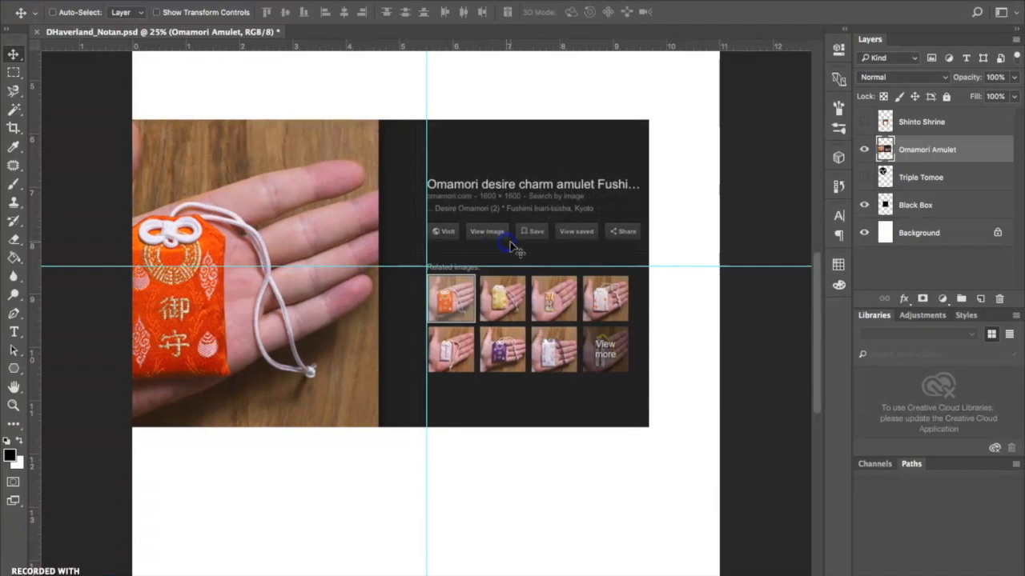
pyautogui.click(14, 72)
pyautogui.moveTo(656, 109); pyautogui.dragTo(325, 436)
pyautogui.press('Delete')
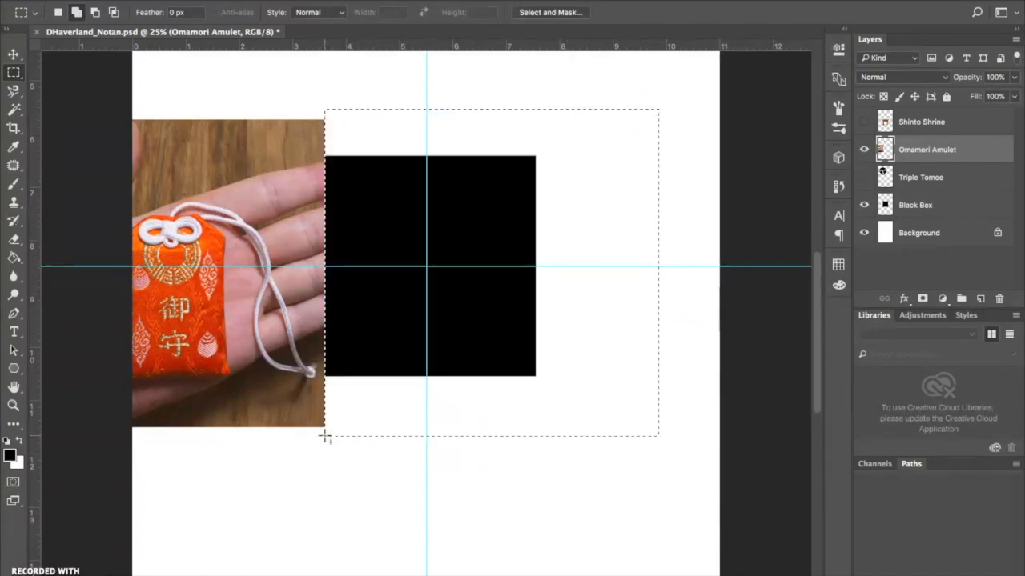
pyautogui.press('super+d')
pyautogui.click(303, 389)
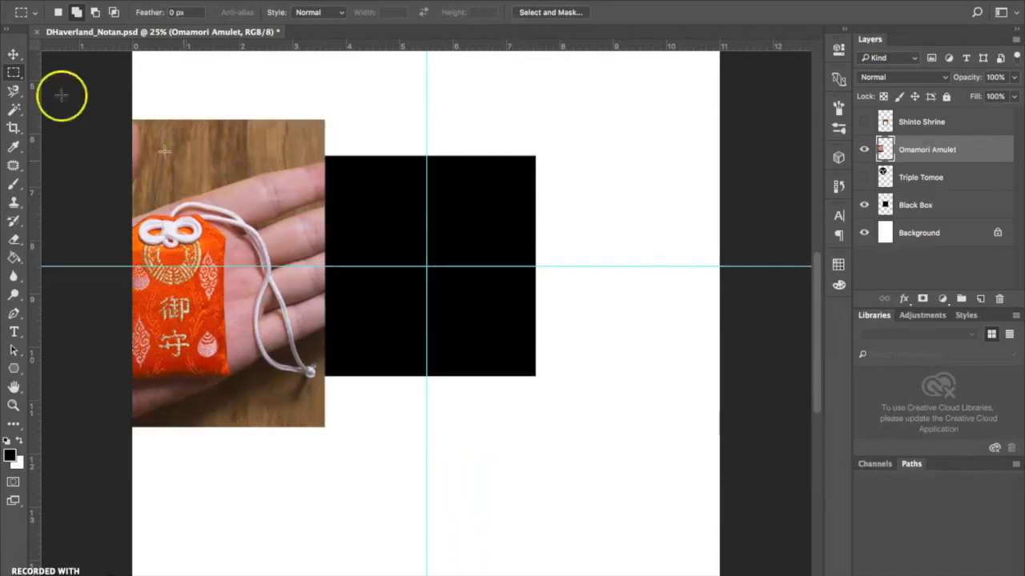
# Move the amulet photo right over the black square and delete the strip above the cord with a Rectangular Marquee selection.
pyautogui.click(13, 54)
pyautogui.moveTo(225, 183); pyautogui.dragTo(411, 201)
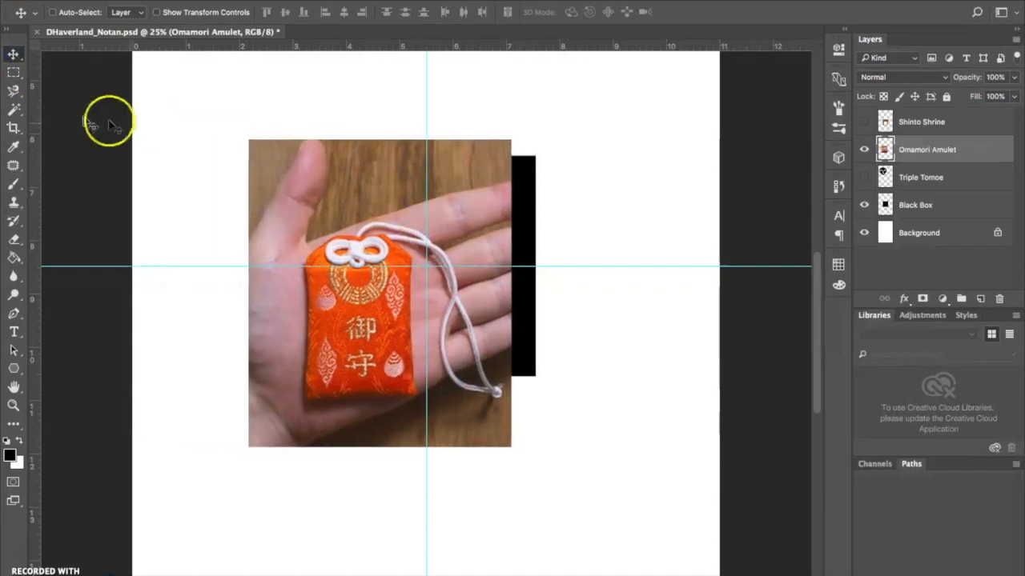
pyautogui.click(12, 73)
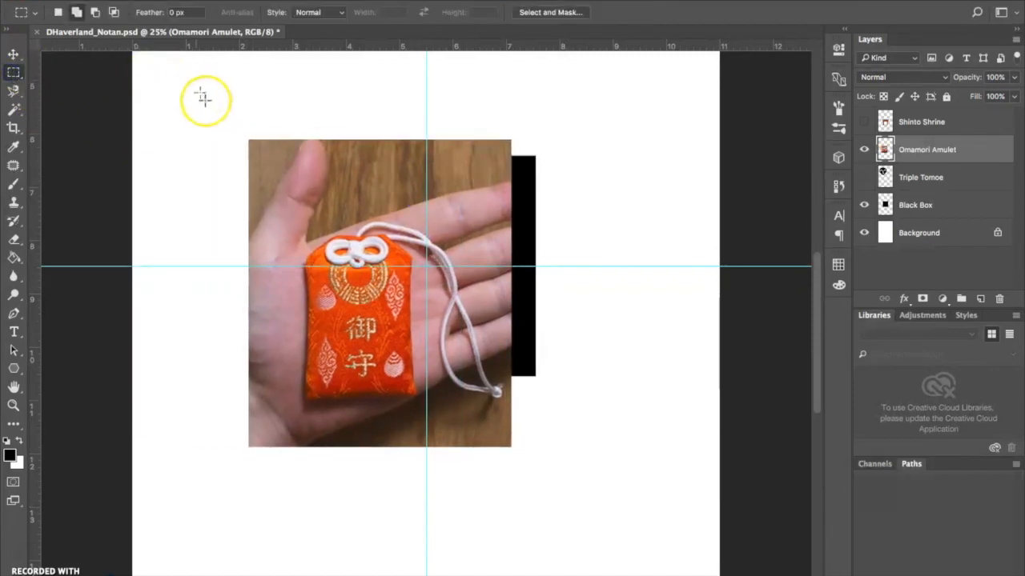
pyautogui.moveTo(237, 124); pyautogui.dragTo(519, 212)
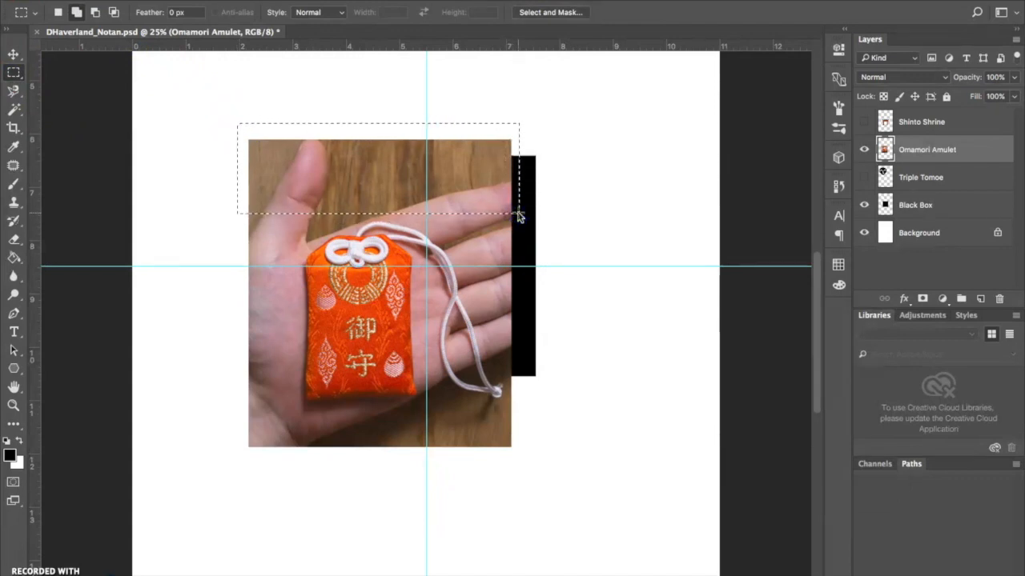
pyautogui.press('Delete')
pyautogui.click(56, 12)
pyautogui.press('super+d')
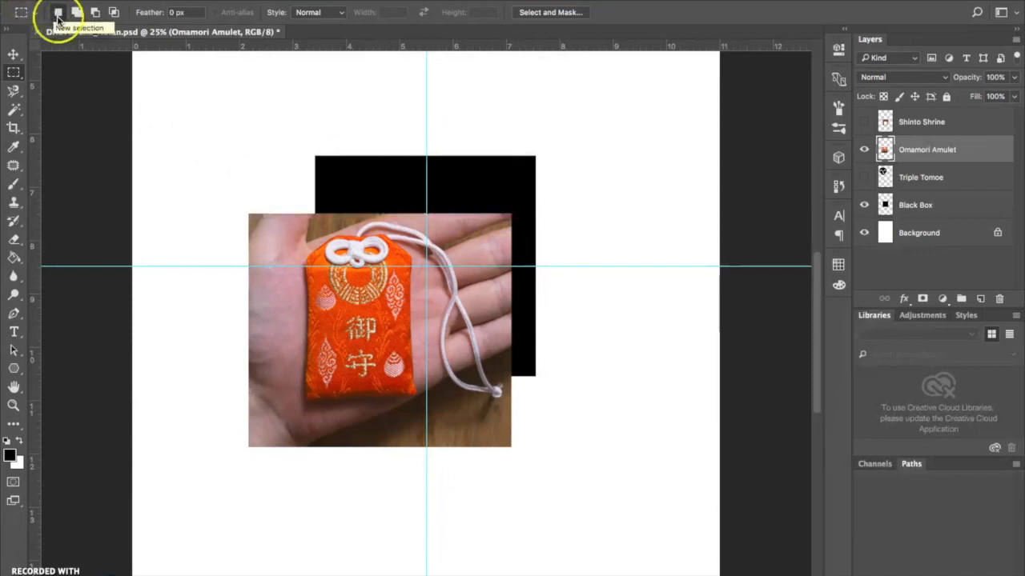
# Delete the strips of hand and table left of and below the amulet with new rectangular selections, and deselect.
pyautogui.moveTo(236, 202); pyautogui.dragTo(293, 472)
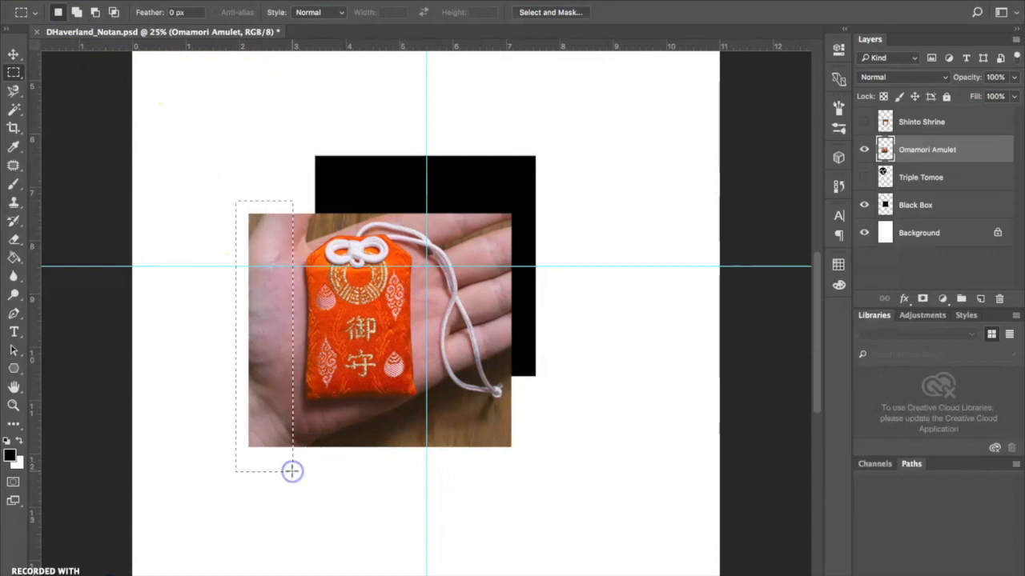
pyautogui.press('Delete')
pyautogui.moveTo(538, 421); pyautogui.dragTo(237, 459)
pyautogui.press('Delete')
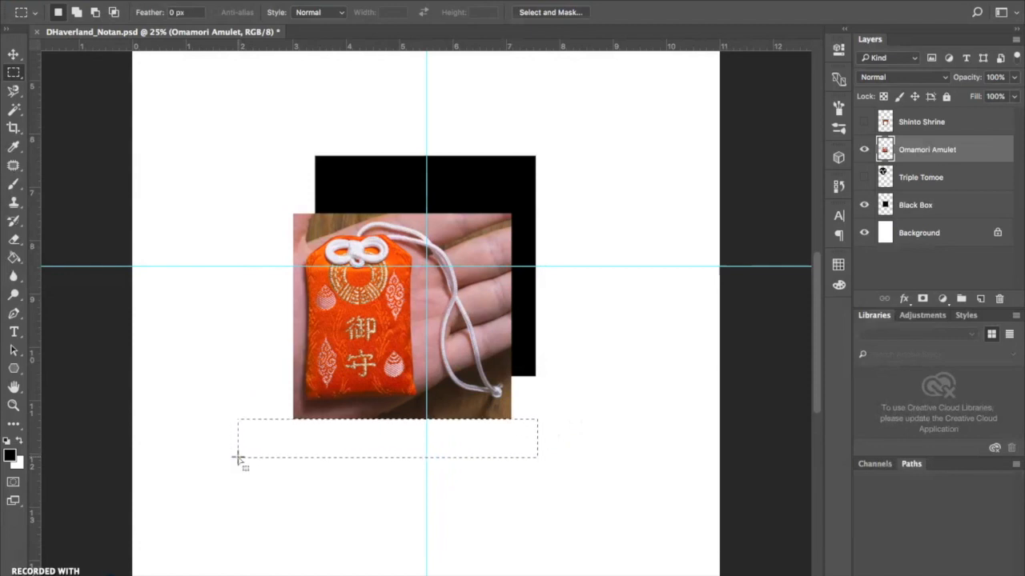
pyautogui.click(237, 456)
# Outline the photo's upper-left corner along the amulet's edge with the Lasso as a new selection and delete it.
pyautogui.hotkey('ctrl', '+')
pyautogui.hotkey('ctrl', '+')
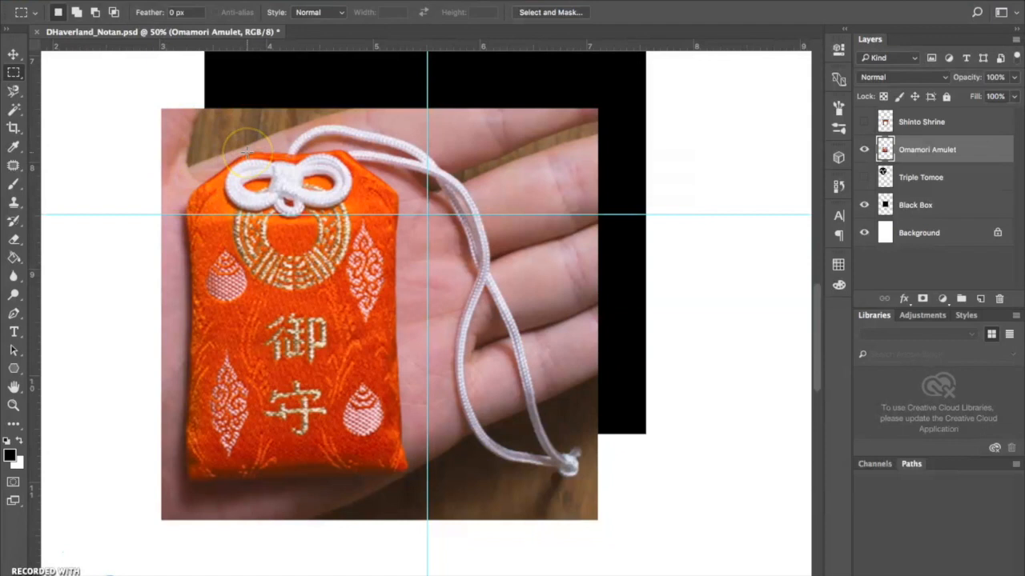
pyautogui.click(13, 94)
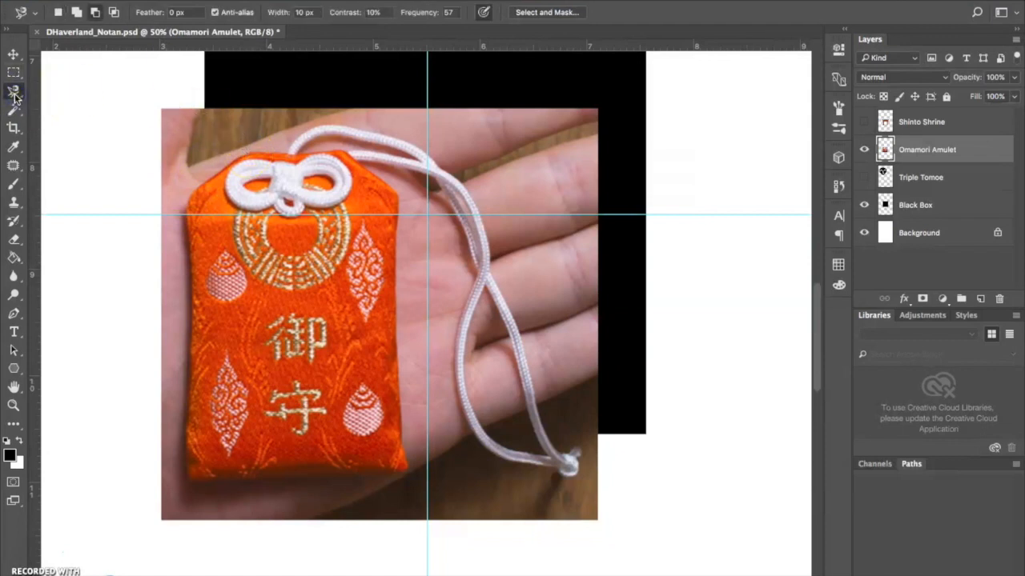
pyautogui.moveTo(13, 94); pyautogui.dragTo(49, 94)
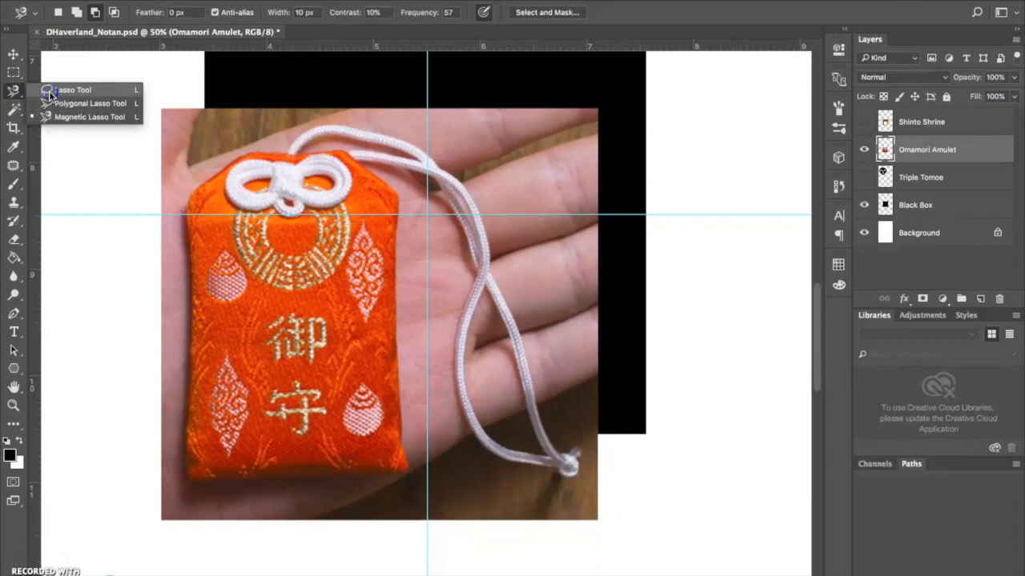
pyautogui.moveTo(50, 93); pyautogui.dragTo(50, 92)
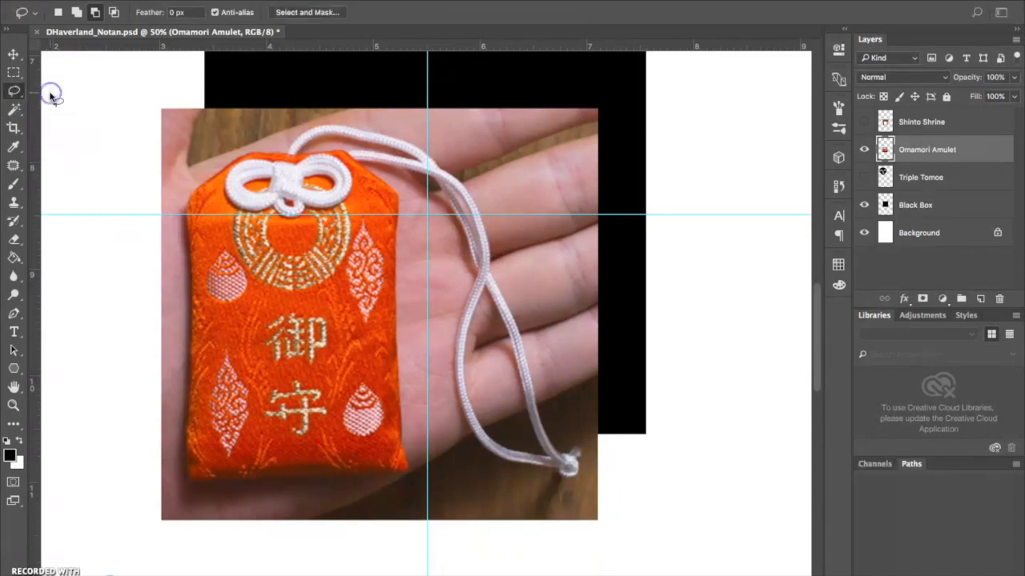
pyautogui.click(59, 14)
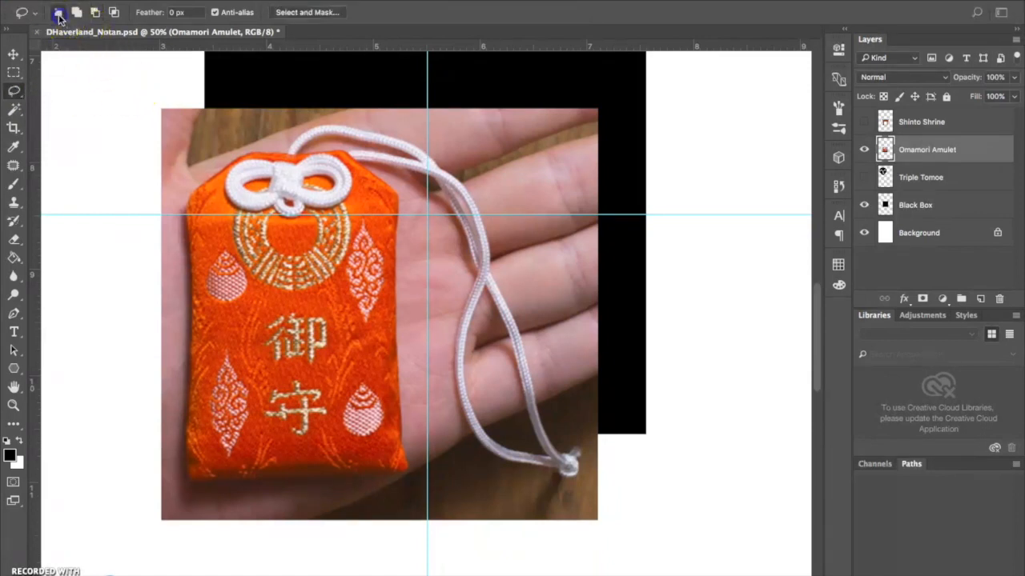
pyautogui.moveTo(149, 103)
pyautogui.mouseDown()
pyautogui.moveTo(157, 128)
pyautogui.moveTo(143, 164)
pyautogui.mouseUp()
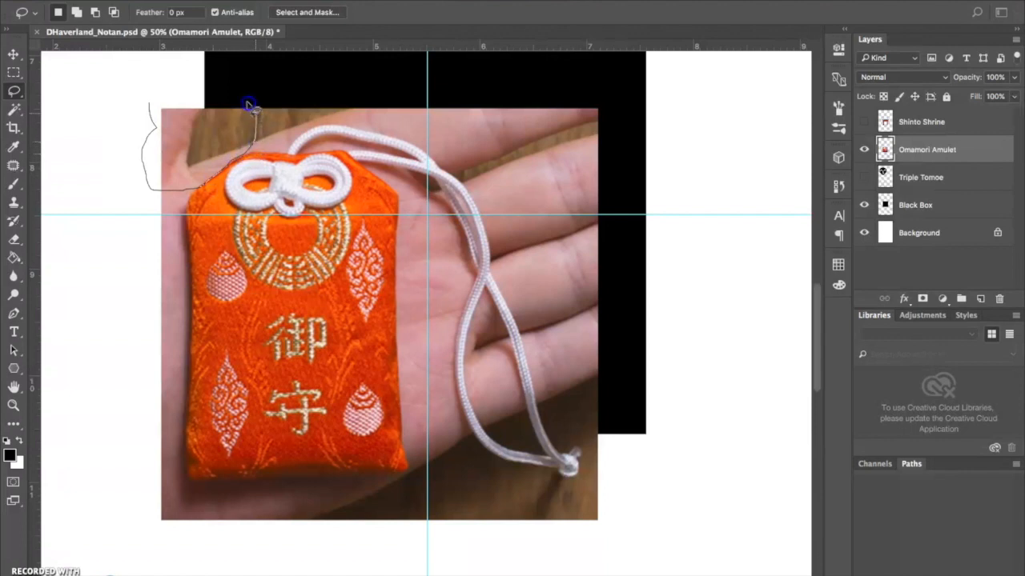
pyautogui.moveTo(215, 95); pyautogui.dragTo(147, 103)
pyautogui.press('Delete')
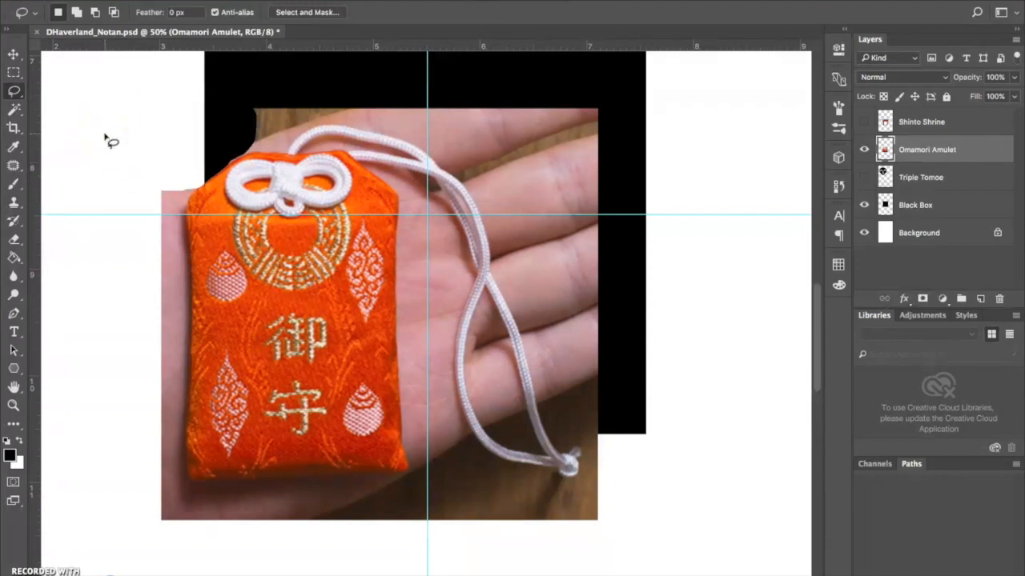
# Outline the hand strip beside the amulet's upper-left edge with the Lasso, add the missed sliver to the selection, delete it and deselect.
pyautogui.moveTo(208, 177); pyautogui.dragTo(205, 180)
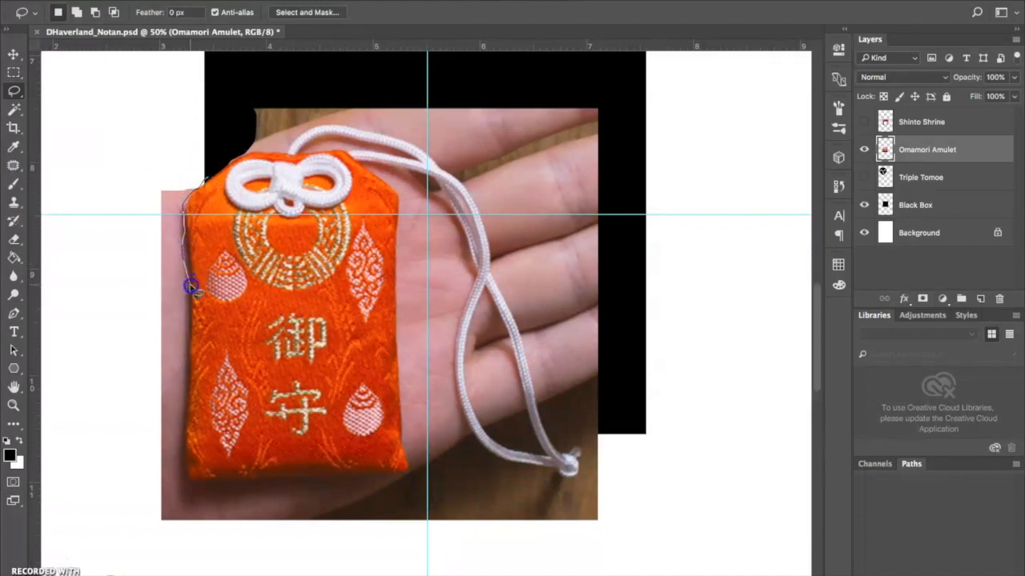
pyautogui.moveTo(163, 315)
pyautogui.mouseDown()
pyautogui.moveTo(146, 209)
pyautogui.moveTo(161, 158)
pyautogui.moveTo(207, 177)
pyautogui.mouseUp()
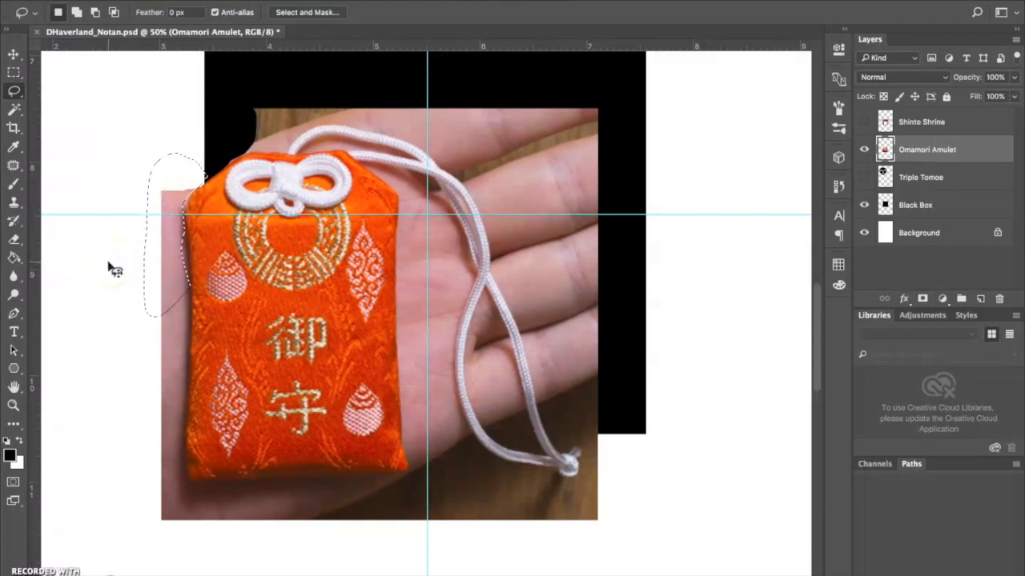
pyautogui.hotkey('ctrl', '+')
pyautogui.hotkey('ctrl', '+')
pyautogui.hscroll(-10, 111, 267)
pyautogui.scroll(3, 111, 267)
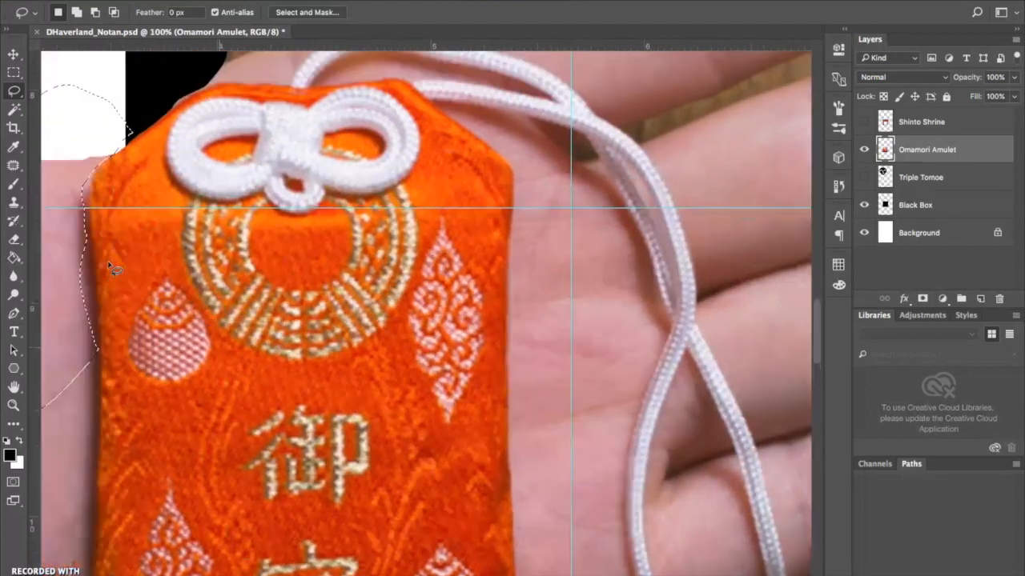
pyautogui.scroll(-1, 108, 265)
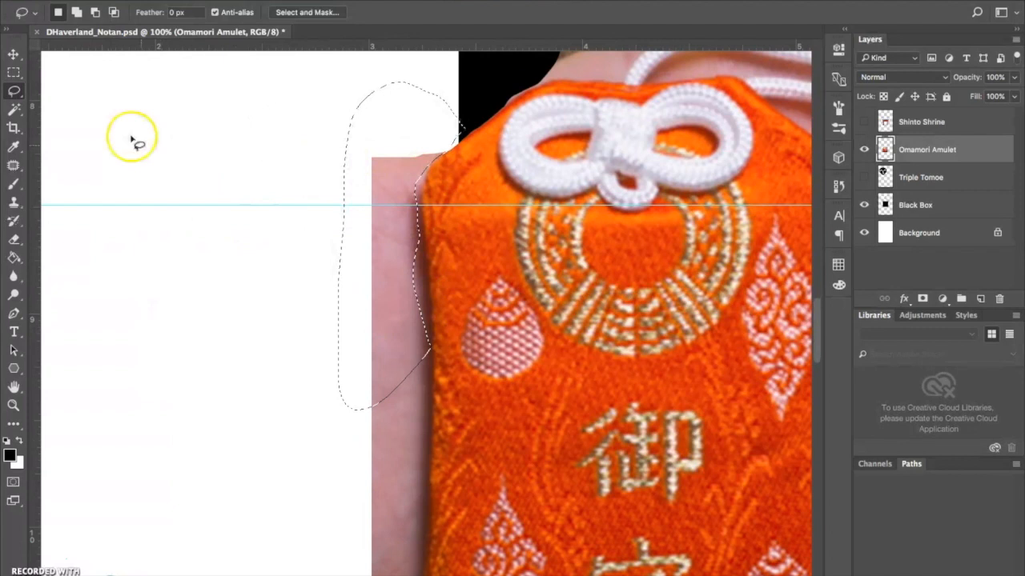
pyautogui.click(76, 14)
pyautogui.moveTo(386, 167); pyautogui.dragTo(422, 169)
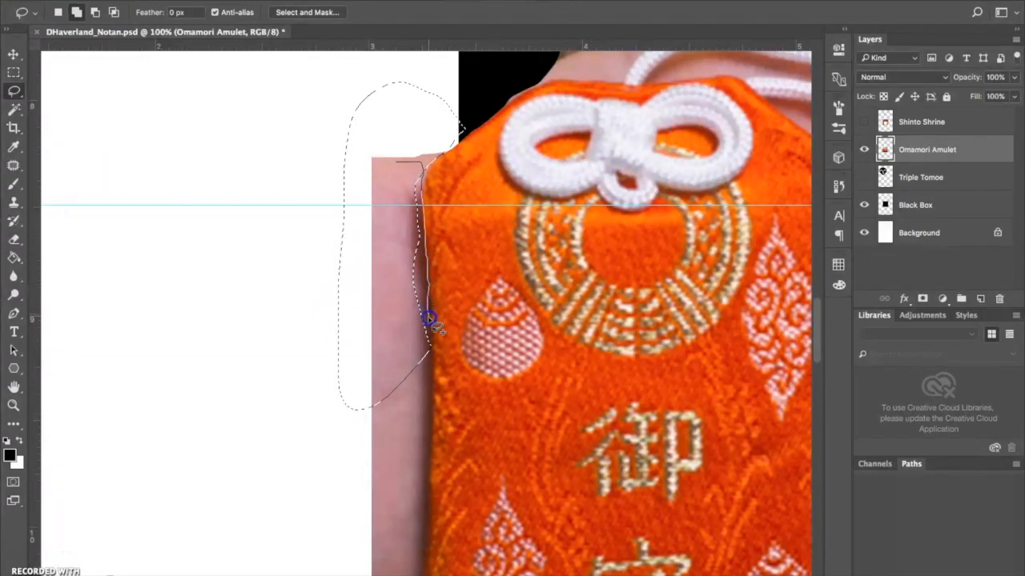
pyautogui.moveTo(430, 348)
pyautogui.mouseDown()
pyautogui.moveTo(391, 337)
pyautogui.moveTo(384, 272)
pyautogui.moveTo(395, 165)
pyautogui.moveTo(395, 175)
pyautogui.mouseUp()
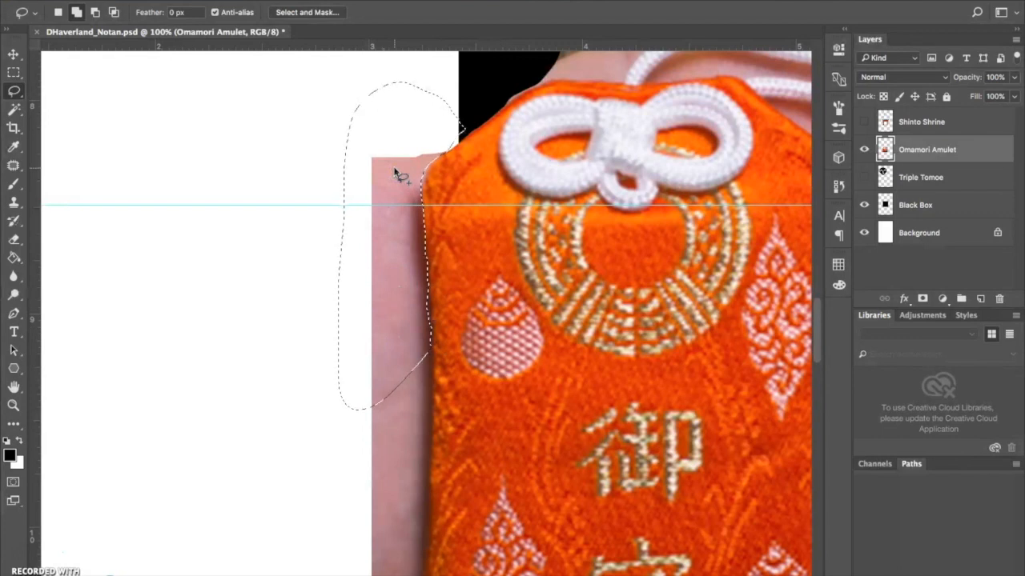
pyautogui.press('Delete')
pyautogui.hotkey('ctrl', 'd')
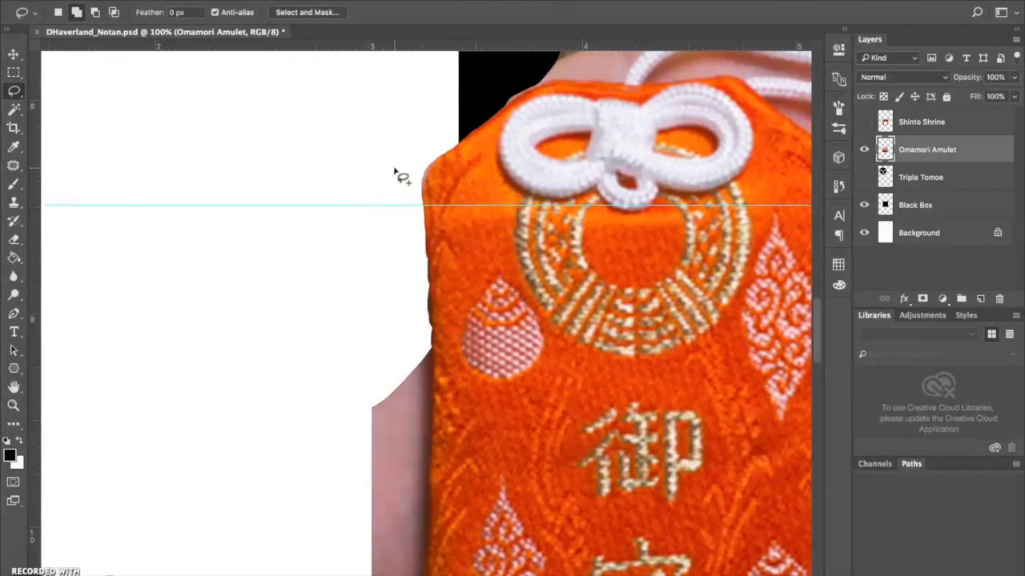
# Add Lasso selections down the middle of the amulet's left edge and delete the hand area inside them.
pyautogui.scroll(-5, 395, 174)
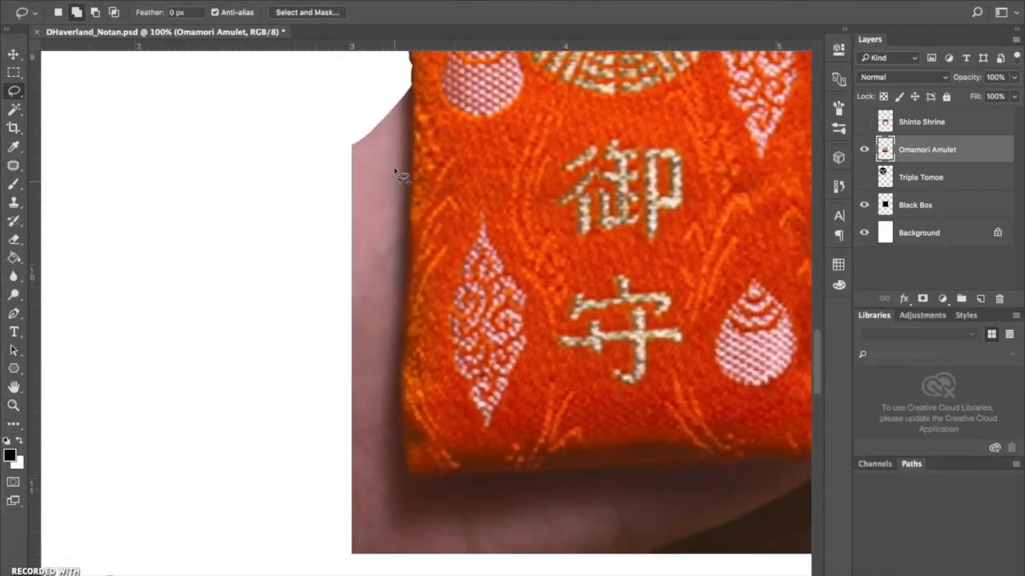
pyautogui.click(285, 153)
pyautogui.moveTo(285, 153)
pyautogui.mouseDown()
pyautogui.moveTo(139, 70)
pyautogui.moveTo(86, 26)
pyautogui.moveTo(270, 93)
pyautogui.moveTo(402, 98)
pyautogui.mouseUp()
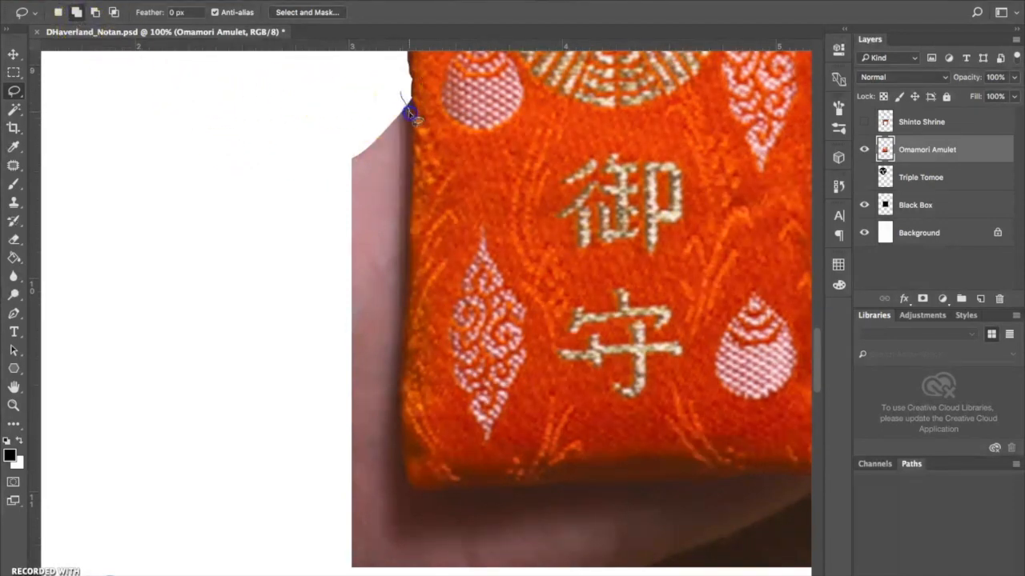
pyautogui.moveTo(386, 197)
pyautogui.mouseDown()
pyautogui.moveTo(377, 133)
pyautogui.moveTo(397, 84)
pyautogui.moveTo(400, 161)
pyautogui.mouseUp()
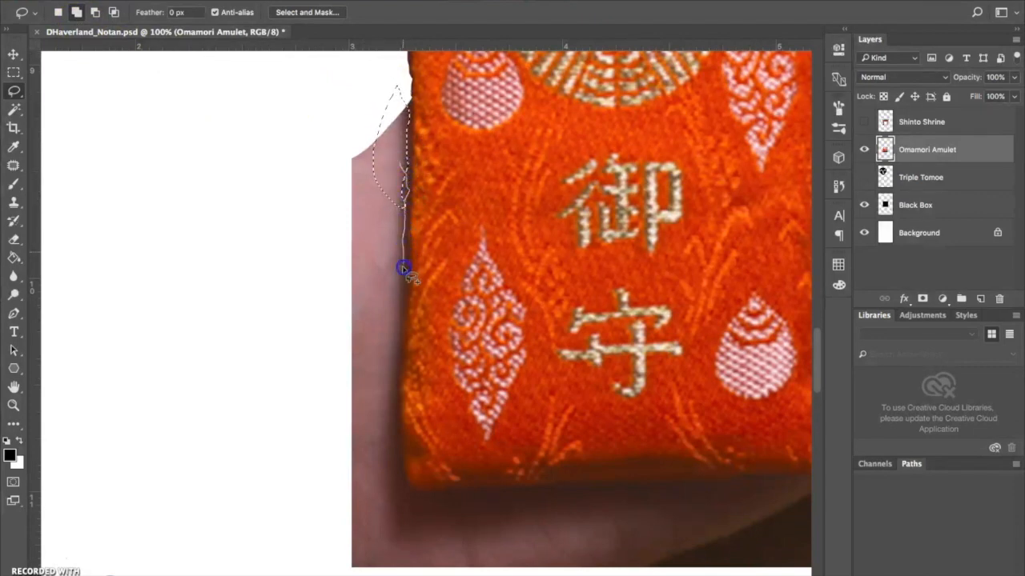
pyautogui.moveTo(395, 286)
pyautogui.mouseDown()
pyautogui.moveTo(374, 235)
pyautogui.moveTo(393, 160)
pyautogui.mouseUp()
pyautogui.moveTo(337, 127)
pyautogui.mouseDown()
pyautogui.moveTo(385, 128)
pyautogui.moveTo(393, 148)
pyautogui.moveTo(384, 256)
pyautogui.moveTo(368, 276)
pyautogui.moveTo(331, 262)
pyautogui.moveTo(337, 141)
pyautogui.mouseUp()
pyautogui.press('Delete')
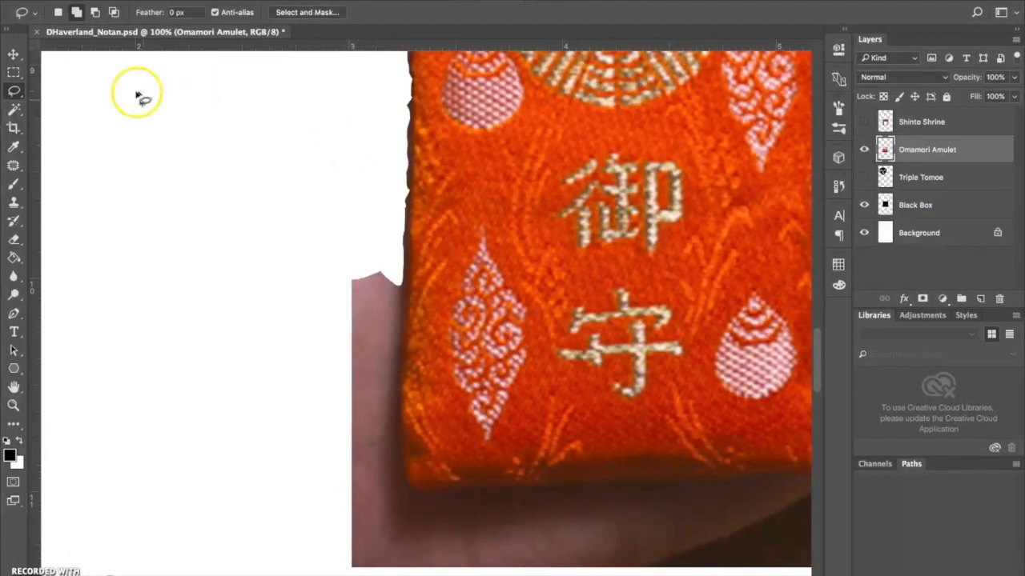
# Outline the remaining hand strip along the amulet's lower-left edge and around its corner with the Polygonal Lasso and delete it.
pyautogui.click(14, 89)
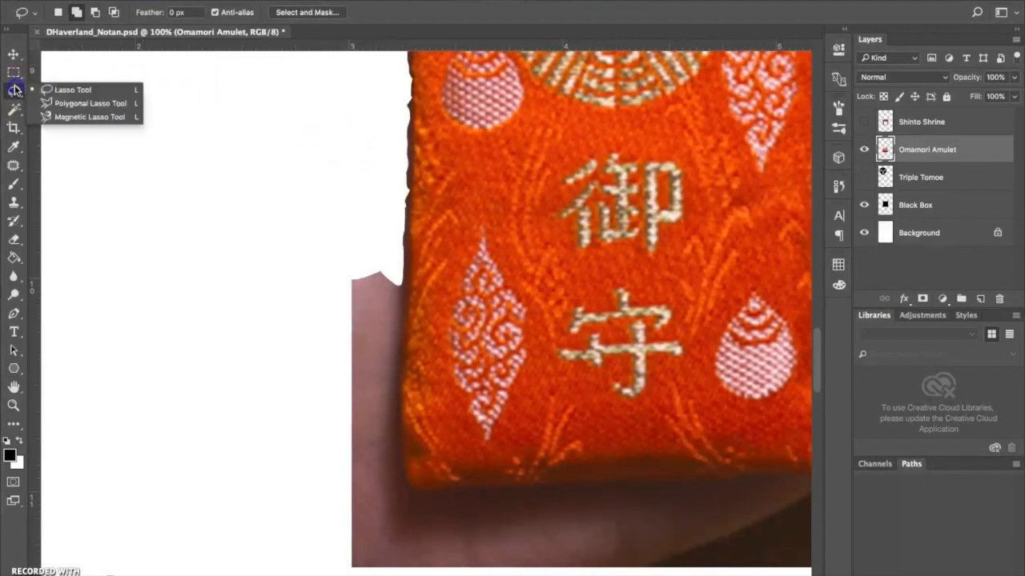
pyautogui.click(64, 104)
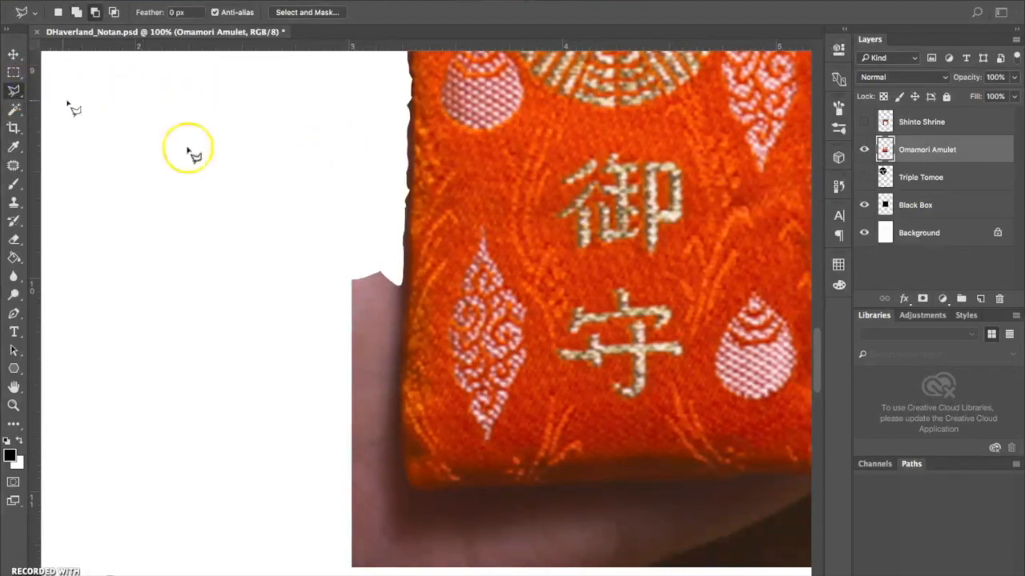
pyautogui.click(392, 260)
pyautogui.click(401, 349)
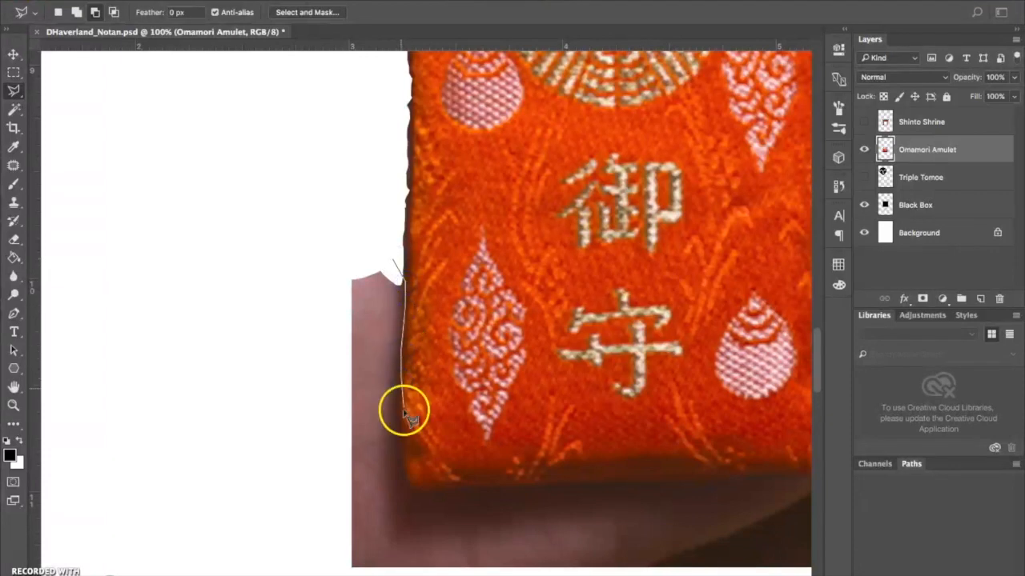
pyautogui.click(401, 443)
pyautogui.click(406, 471)
pyautogui.click(438, 491)
pyautogui.click(327, 573)
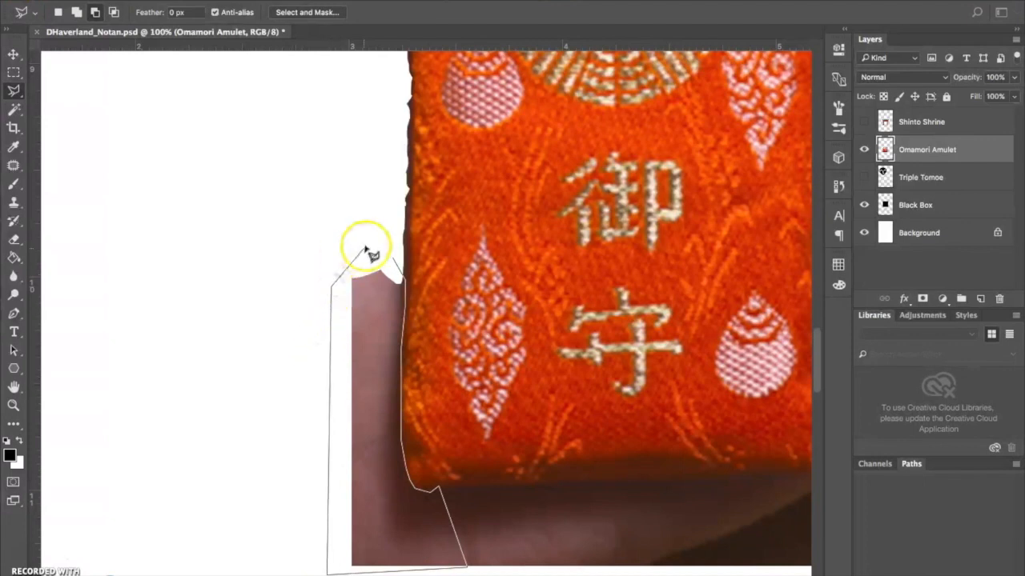
pyautogui.click(394, 261)
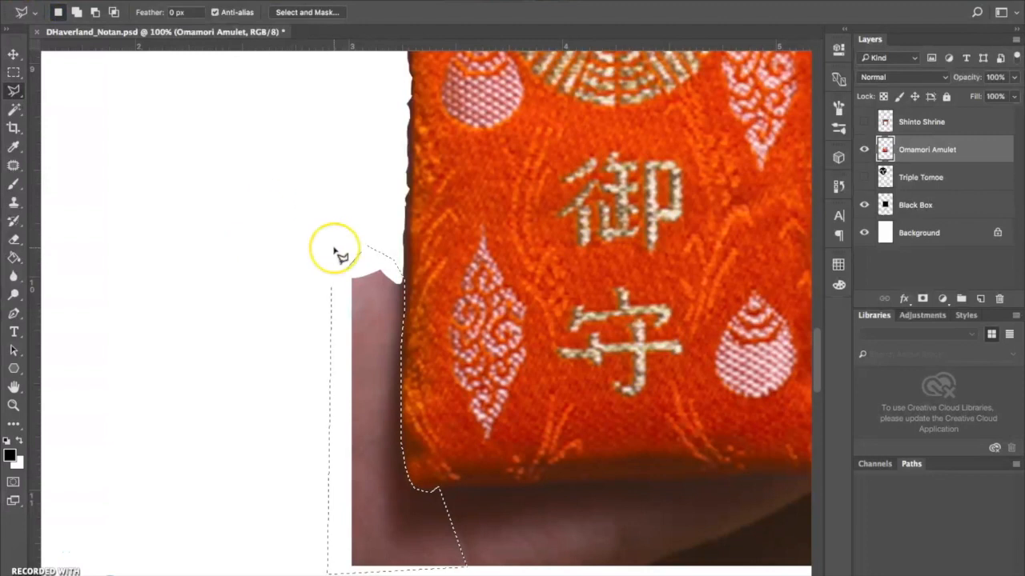
pyautogui.scroll(-5, 333, 249)
pyautogui.hscroll(2, 332, 250)
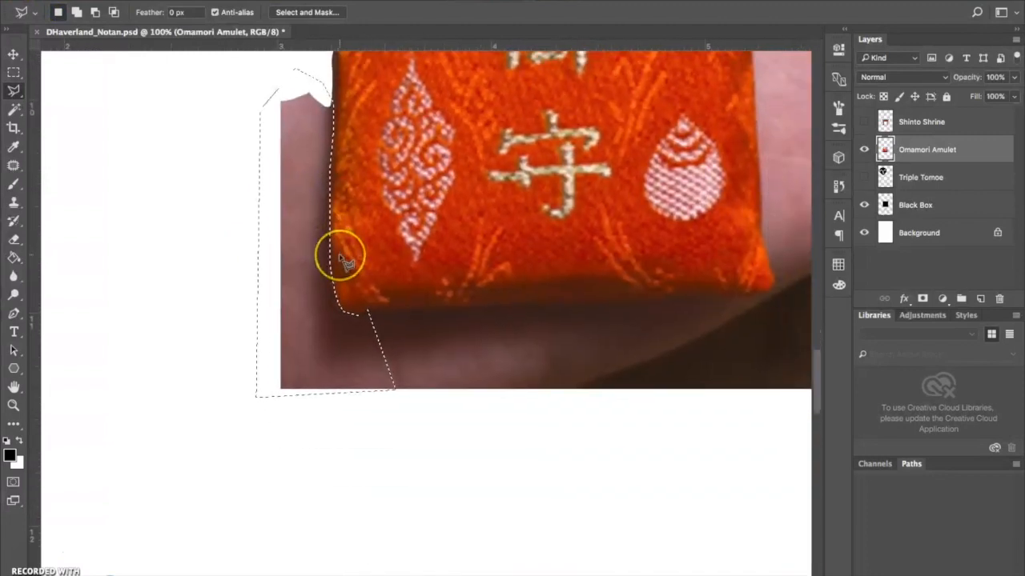
pyautogui.press('Delete')
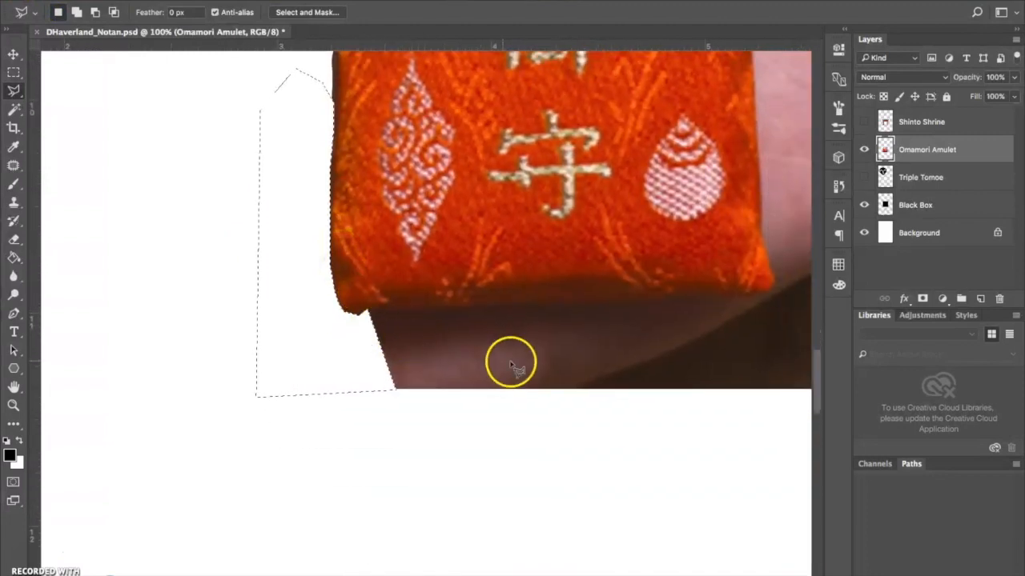
# Outline the hand and table area below the amulet's bottom edge, up to the cord, with the Polygonal Lasso and delete it.
pyautogui.click(345, 337)
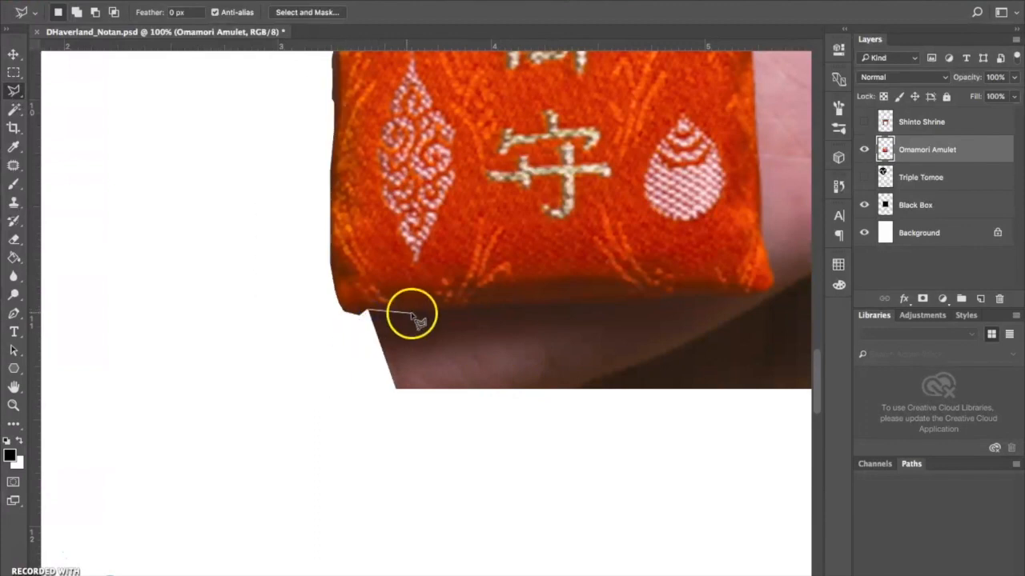
pyautogui.moveTo(411, 316); pyautogui.dragTo(718, 298)
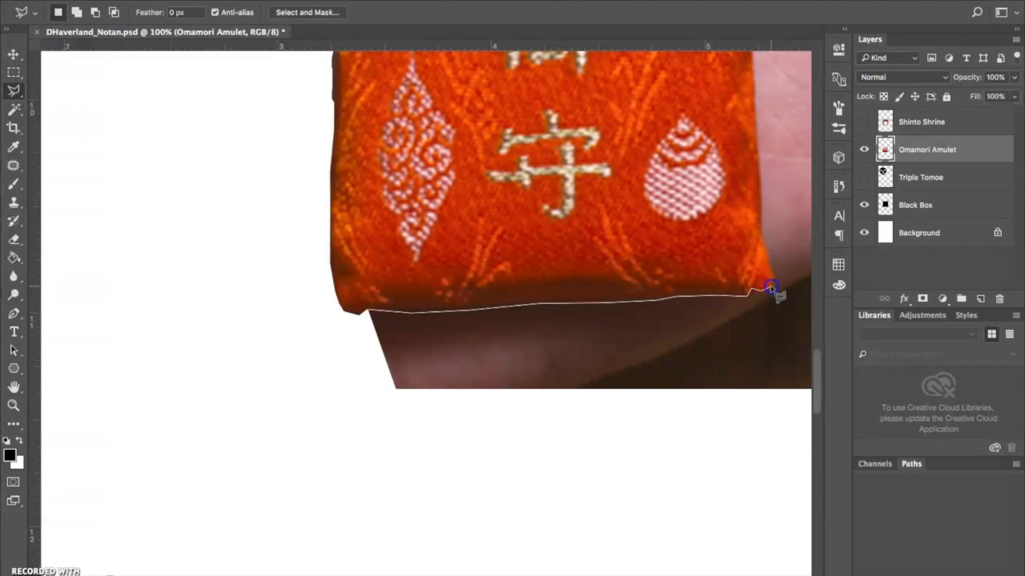
pyautogui.scroll(5, 771, 288)
pyautogui.click(578, 452)
pyautogui.click(702, 415)
pyautogui.scroll(-5, 705, 517)
pyautogui.click(697, 485)
pyautogui.click(121, 444)
pyautogui.click(172, 337)
pyautogui.press('Delete')
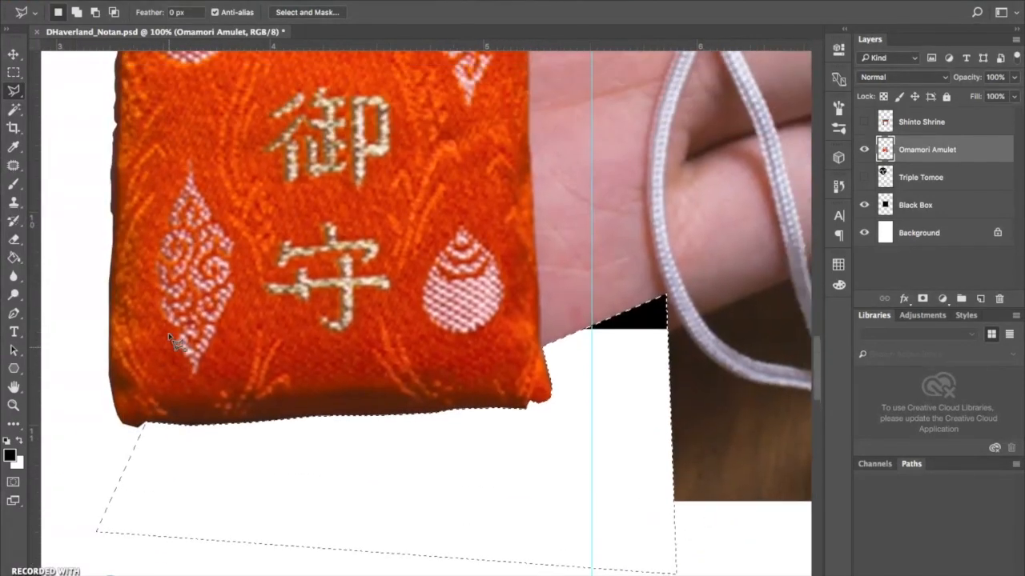
# Select the lower part of the palm between the amulet's right edge and the cord with the Polygonal Lasso.
pyautogui.scroll(5, 172, 340)
pyautogui.hscroll(3, 172, 340)
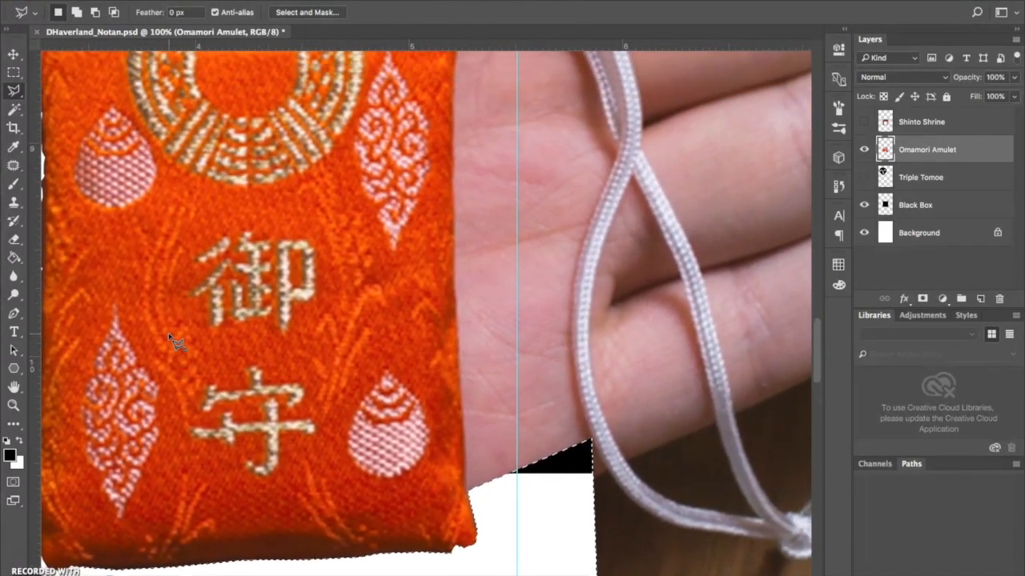
pyautogui.scroll(2, 172, 340)
pyautogui.hscroll(3, 172, 340)
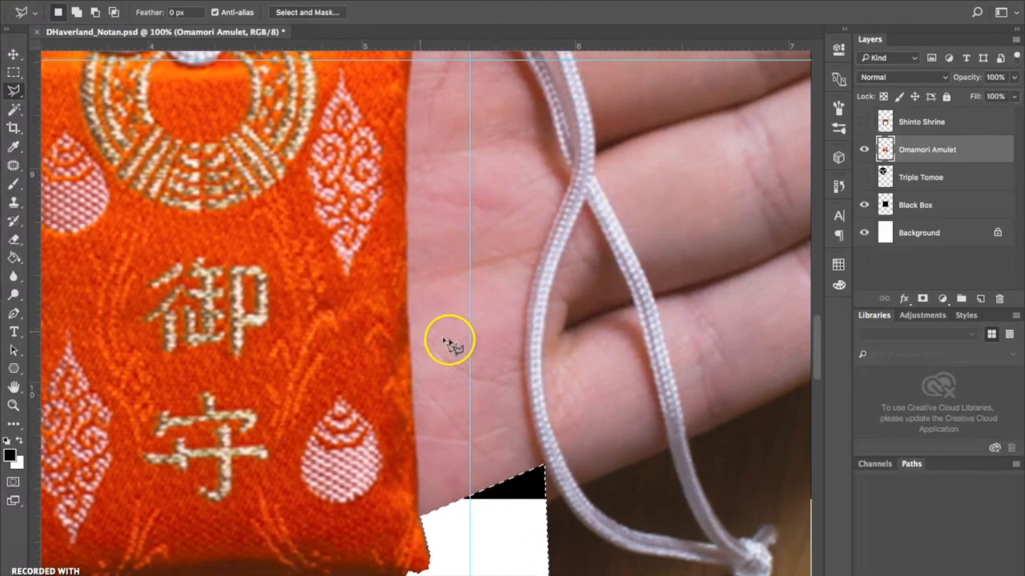
pyautogui.click(420, 510)
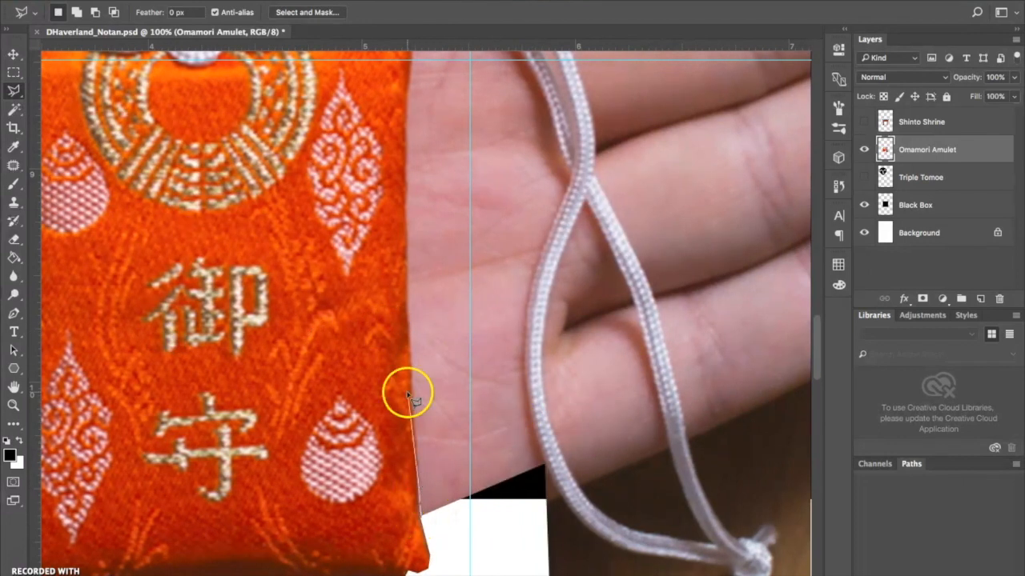
pyautogui.click(525, 352)
pyautogui.click(528, 424)
pyautogui.click(542, 474)
pyautogui.click(421, 513)
# Add the upper part of the palm between the amulet's right edge and the cord to the selection.
pyautogui.scroll(5, 421, 513)
pyautogui.click(77, 12)
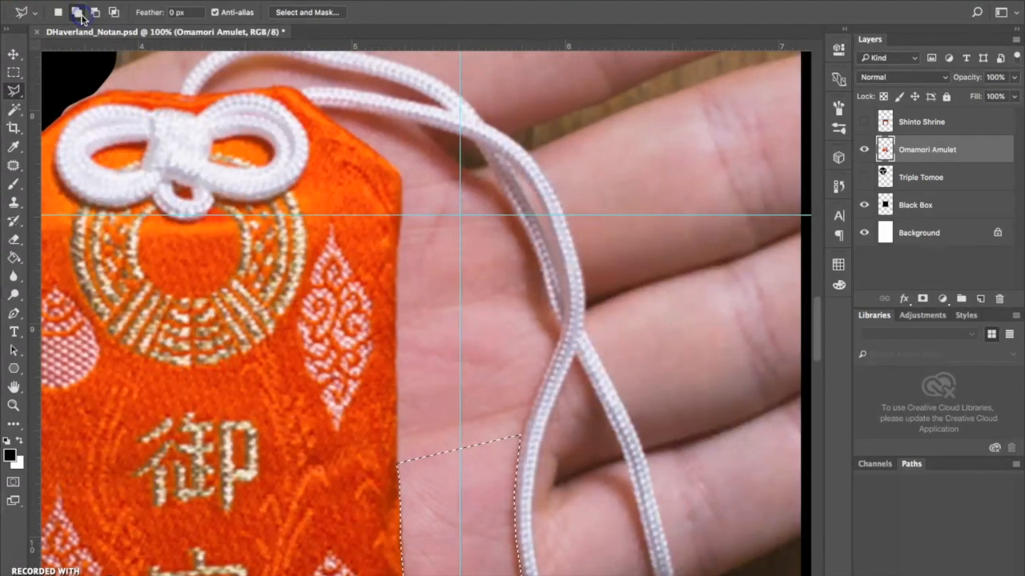
pyautogui.click(398, 462)
pyautogui.click(404, 180)
pyautogui.click(474, 146)
pyautogui.click(515, 213)
pyautogui.doubleClick(503, 468)
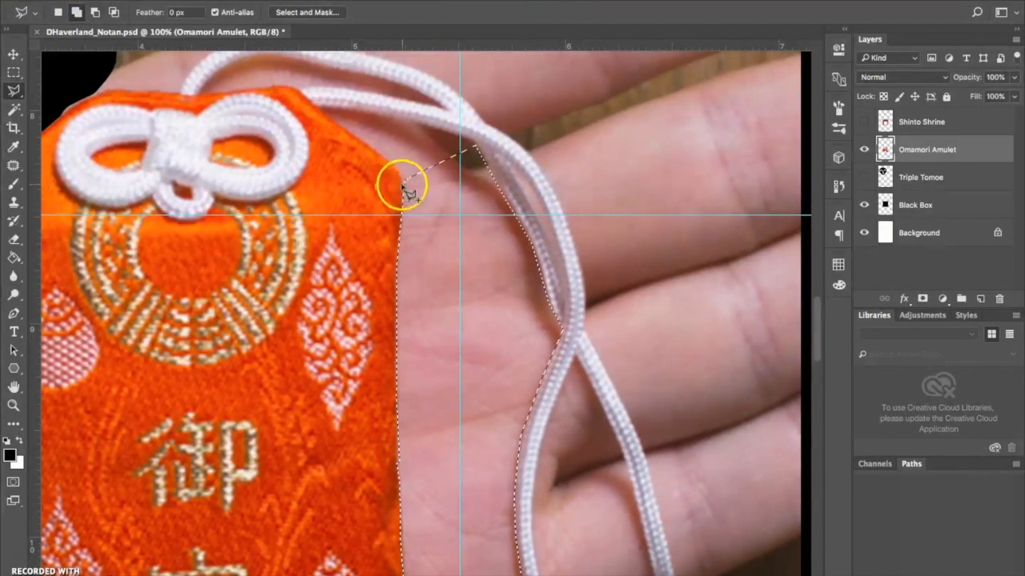
# Add the wedge between the amulet's upper-right slope and the cord to the selection, delete the selected palm area and deselect.
pyautogui.click(321, 108)
pyautogui.click(415, 122)
pyautogui.click(457, 135)
pyautogui.click(474, 145)
pyautogui.click(405, 181)
pyautogui.press('Delete')
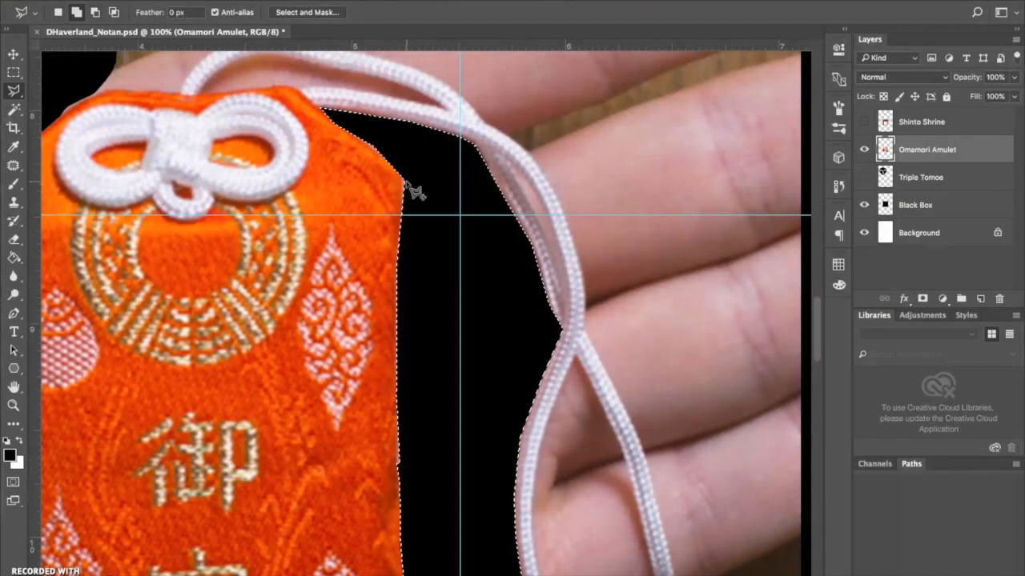
pyautogui.hotkey('ctrl', 'd')
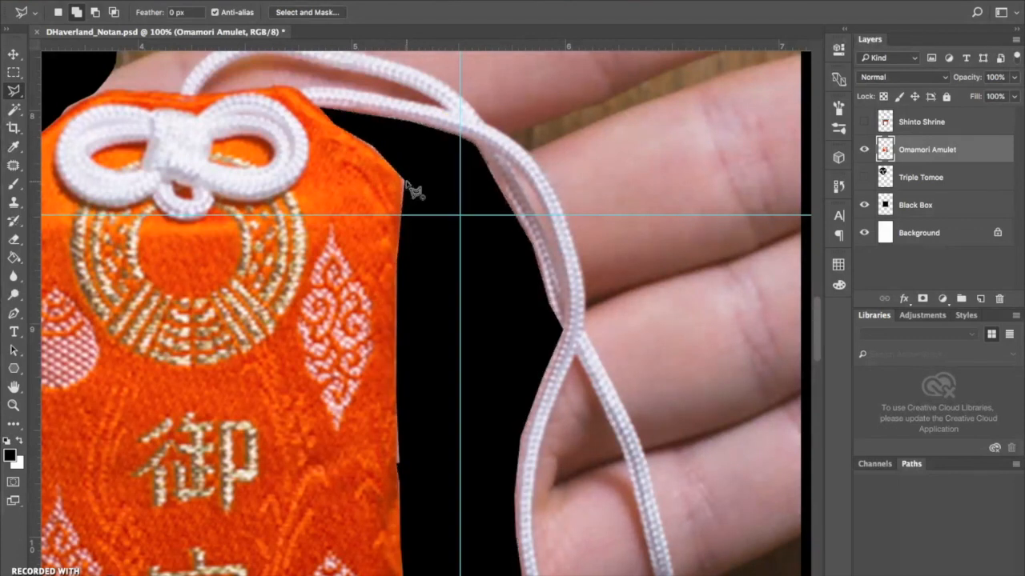
# Move the amulet image up and to the right so the amulet sits inside the black square.
pyautogui.hotkey('ctrl', '-')
pyautogui.hotkey('ctrl', '-')
pyautogui.hotkey('ctrl', '-')
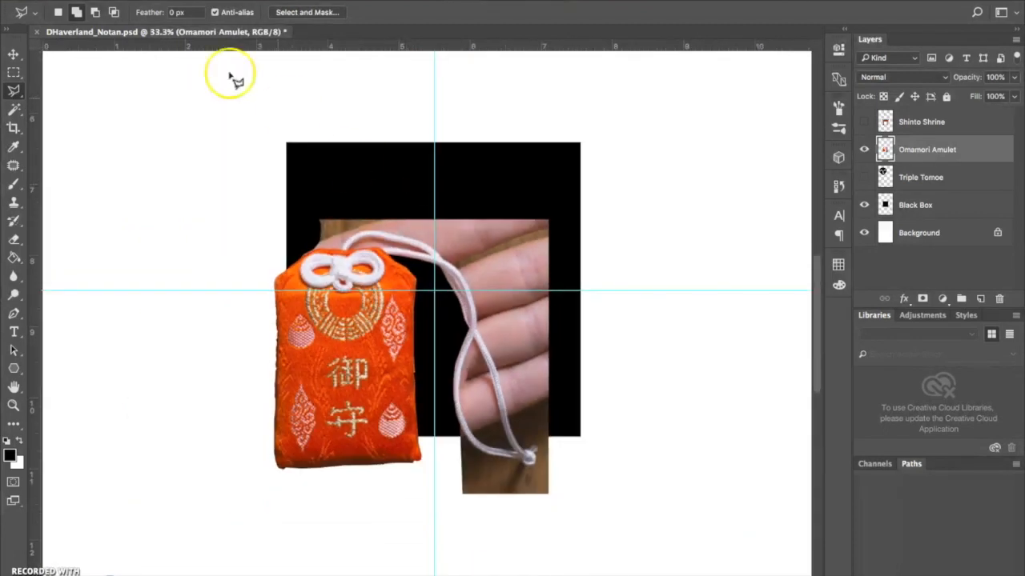
pyautogui.click(14, 54)
pyautogui.moveTo(300, 365); pyautogui.dragTo(328, 330)
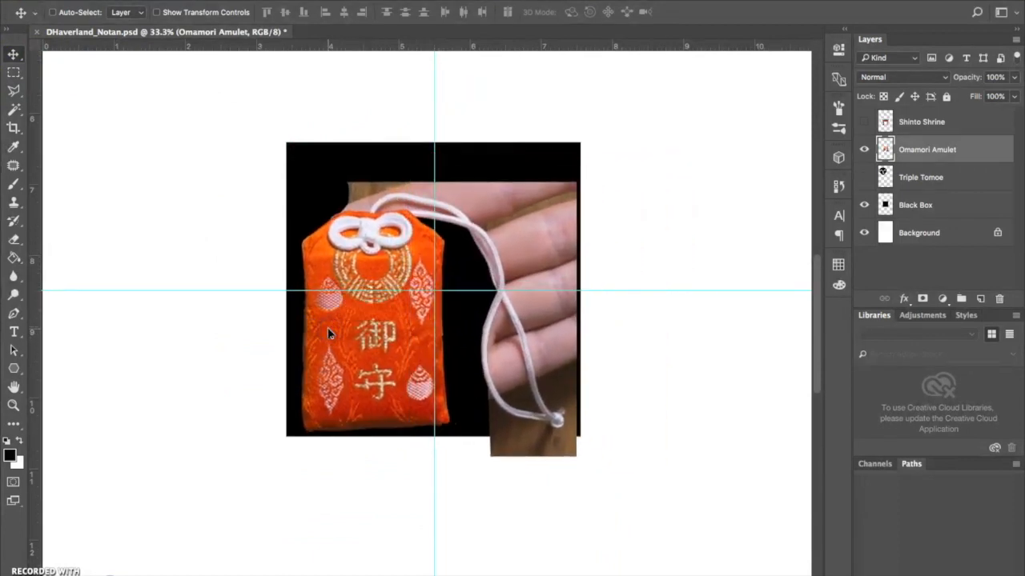
# Trace the cord's outer edge from the amulet's top down to the cord crossing with the Polygonal Lasso.
pyautogui.hotkey('ctrl', '+')
pyautogui.hotkey('ctrl', '+')
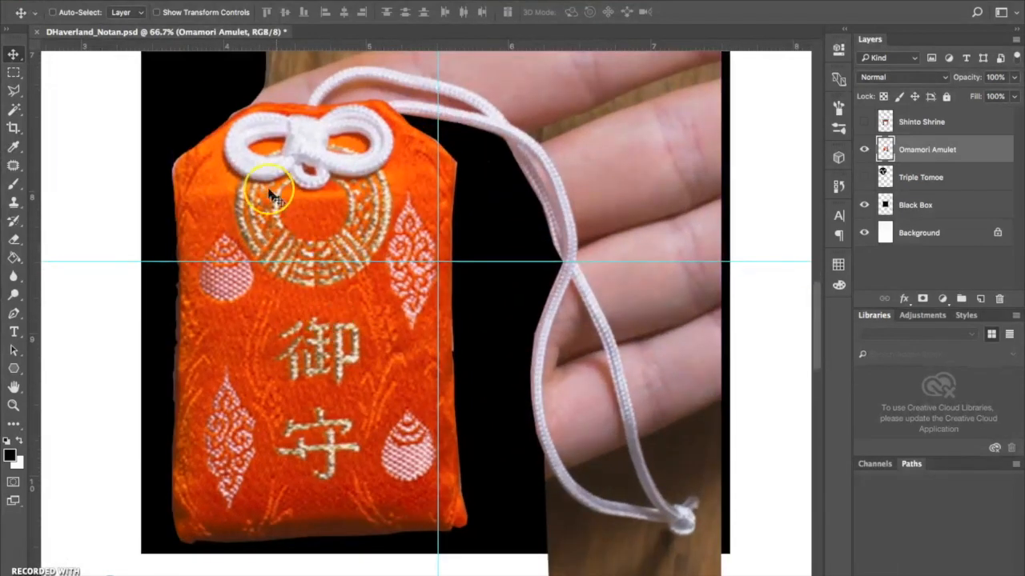
pyautogui.press('super+plus')
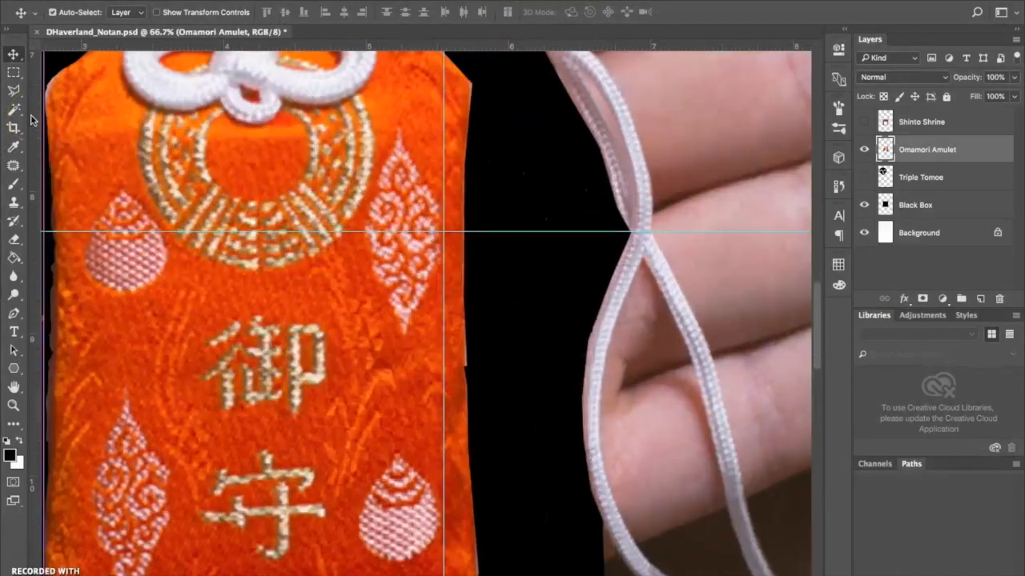
pyautogui.scroll(4, 31, 120)
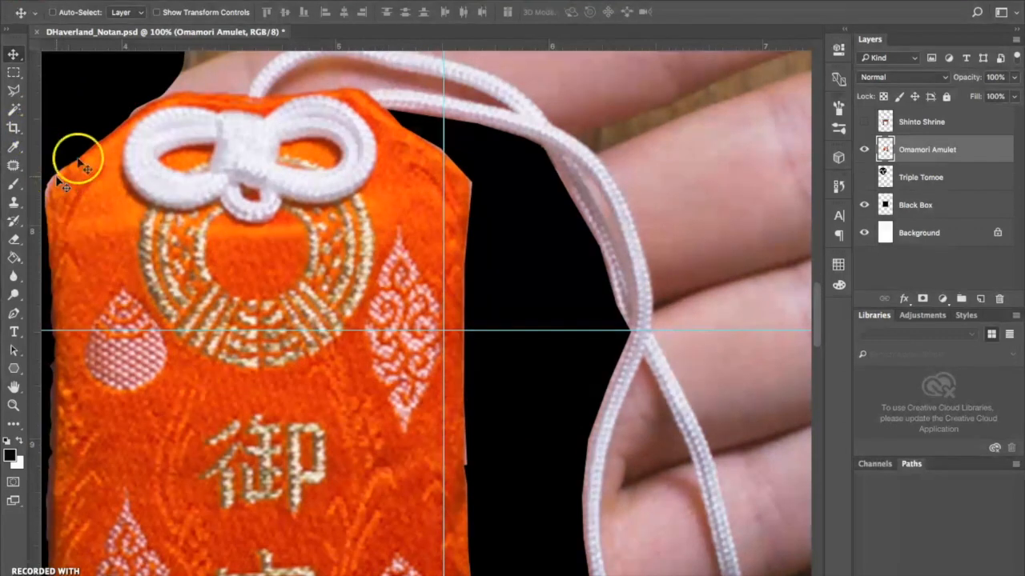
pyautogui.scroll(8, 216, 102)
pyautogui.hscroll(-2, 221, 108)
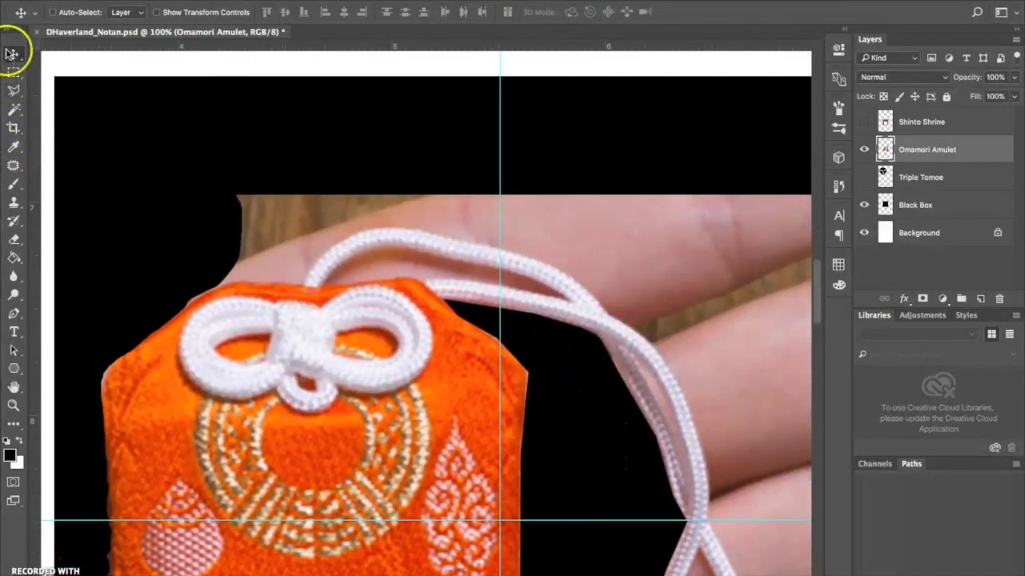
pyautogui.click(14, 89)
pyautogui.click(215, 282)
pyautogui.click(303, 280)
pyautogui.click(583, 284)
pyautogui.click(603, 311)
pyautogui.click(651, 344)
pyautogui.click(686, 400)
pyautogui.click(708, 484)
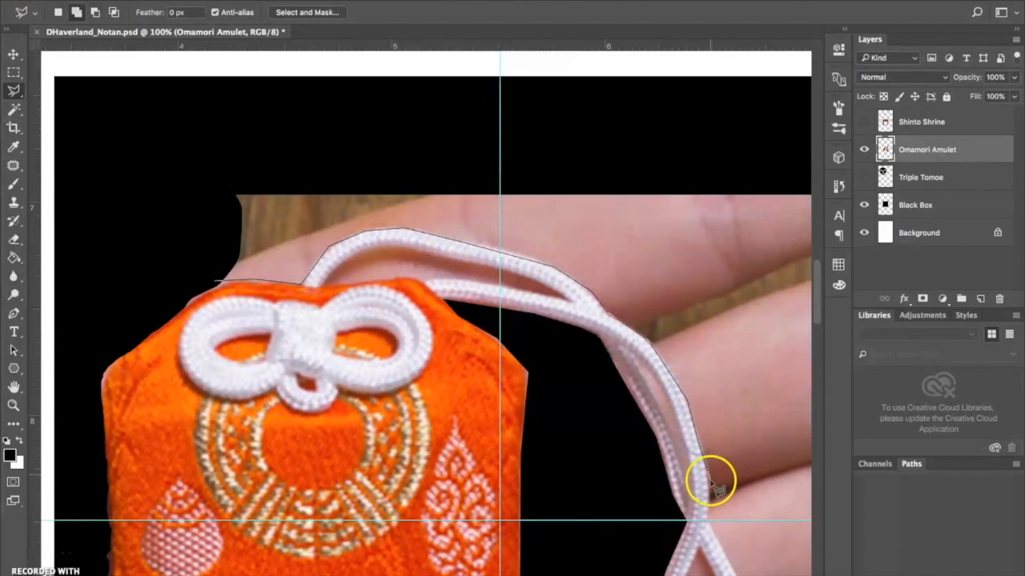
pyautogui.click(707, 520)
# Continue the outline around the lower cord loop and its knot, and close it around the remaining outer background.
pyautogui.scroll(-10, 708, 520)
pyautogui.hscroll(8, 708, 520)
pyautogui.scroll(-8, 593, 500)
pyautogui.hscroll(1, 593, 500)
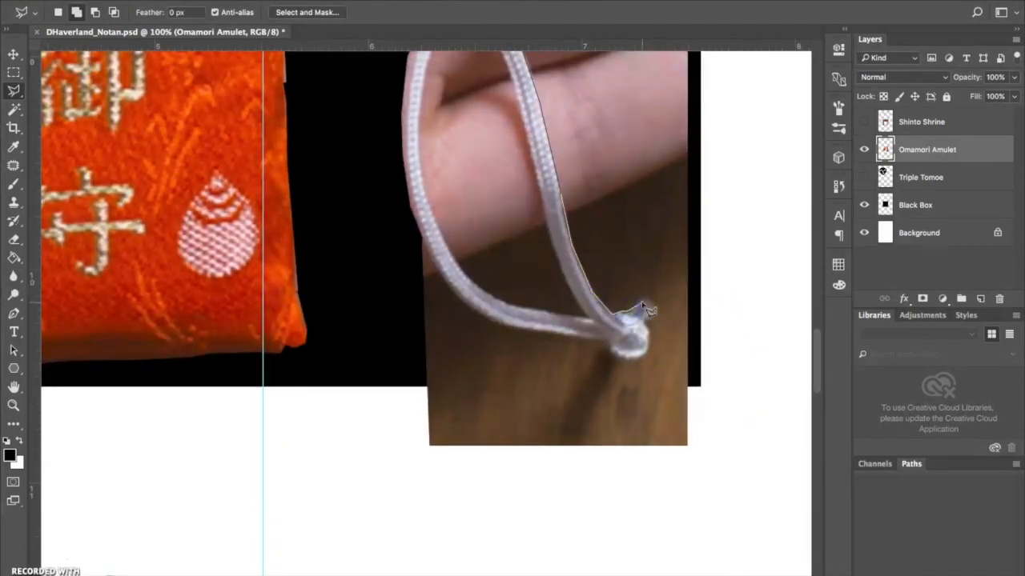
pyautogui.click(385, 373)
pyautogui.click(384, 521)
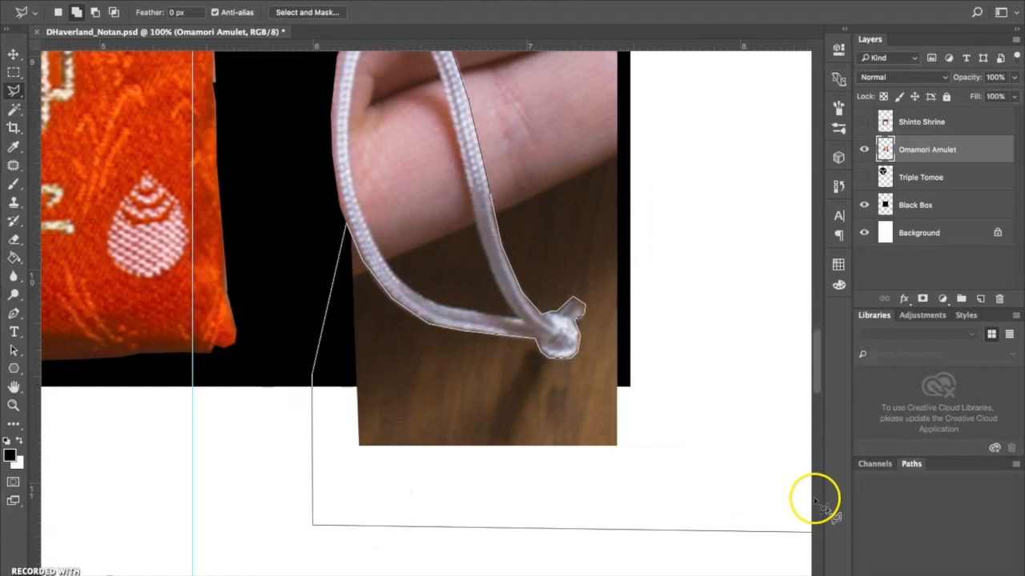
pyautogui.click(689, 529)
pyautogui.click(689, 188)
pyautogui.click(71, 185)
pyautogui.click(80, 338)
# Delete the selected hand and wood background outside the cord and deselect.
pyautogui.press('Delete')
pyautogui.press('super+minus')
pyautogui.press('super+minus')
pyautogui.press('super+minus')
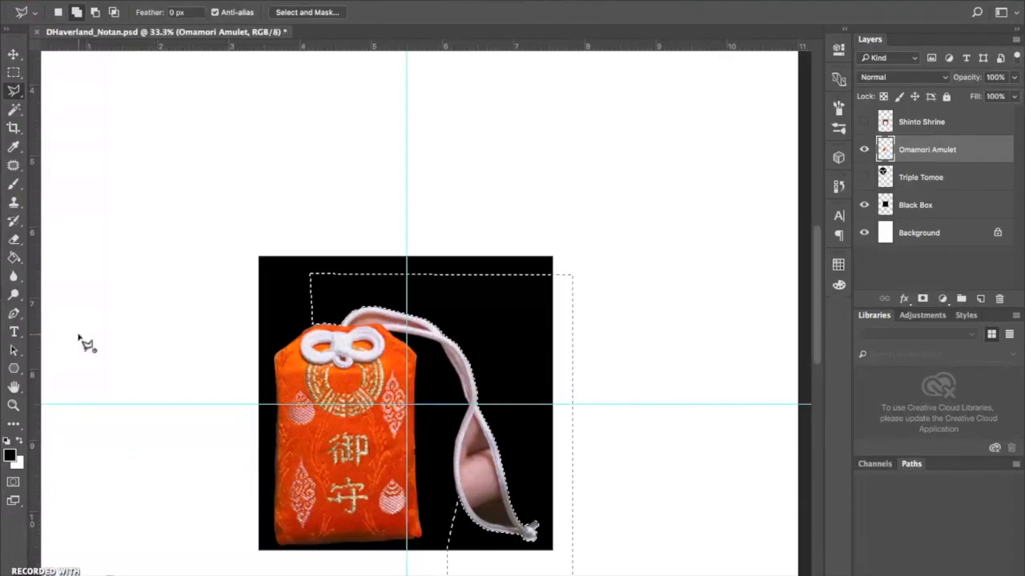
pyautogui.scroll(-1, 86, 344)
pyautogui.press('super+d')
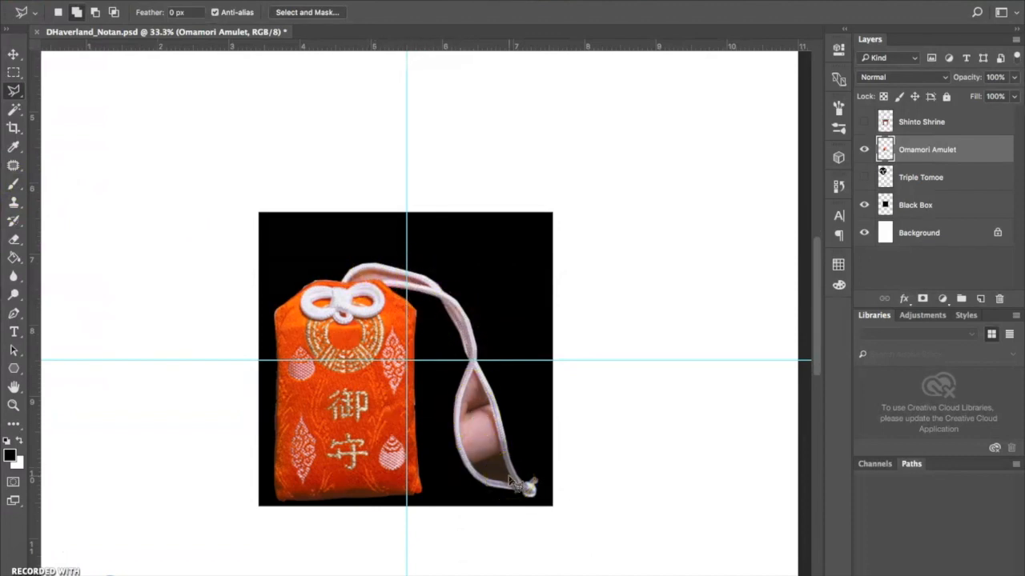
# Select the upper part of the palm inside the cord's lower loop with the Lasso.
pyautogui.press('super+plus')
pyautogui.press('super+plus')
pyautogui.press('super+plus')
pyautogui.press('super+plus')
pyautogui.scroll(5, 515, 485)
pyautogui.hscroll(-3, 514, 485)
pyautogui.click(608, 304)
pyautogui.click(400, 235)
pyautogui.click(117, 272)
pyautogui.moveTo(430, 161); pyautogui.dragTo(514, 313)
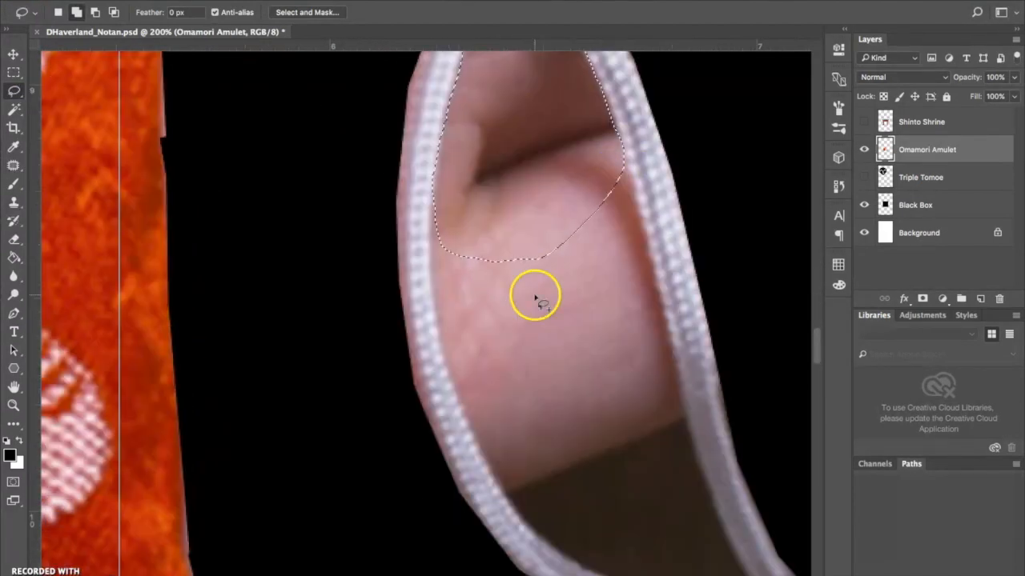
# Extend the selection over the rest of the lower loop's interior and delete the background inside the cord.
pyautogui.moveTo(533, 293); pyautogui.dragTo(441, 188)
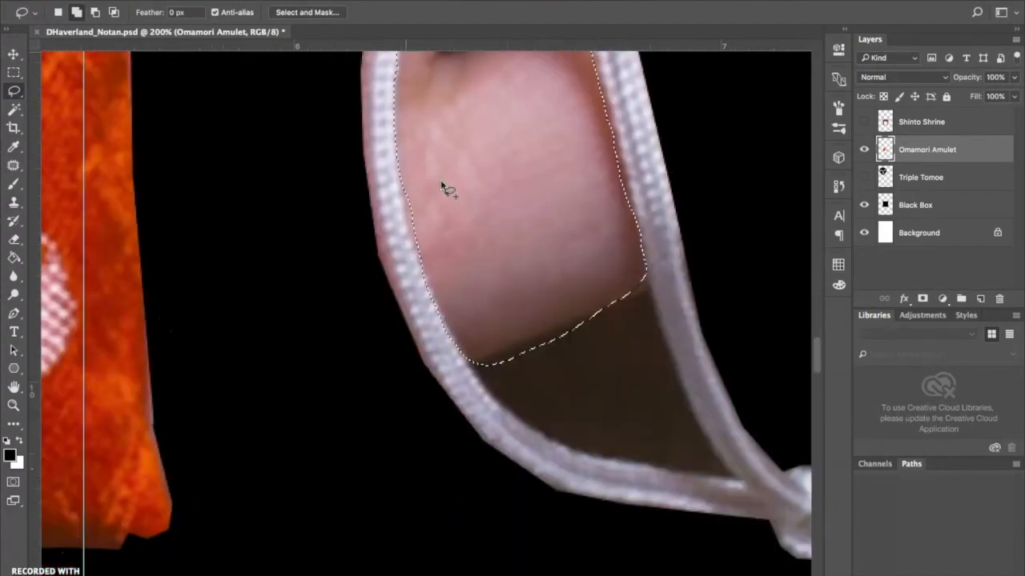
pyautogui.press('super+minus')
pyautogui.press('super+minus')
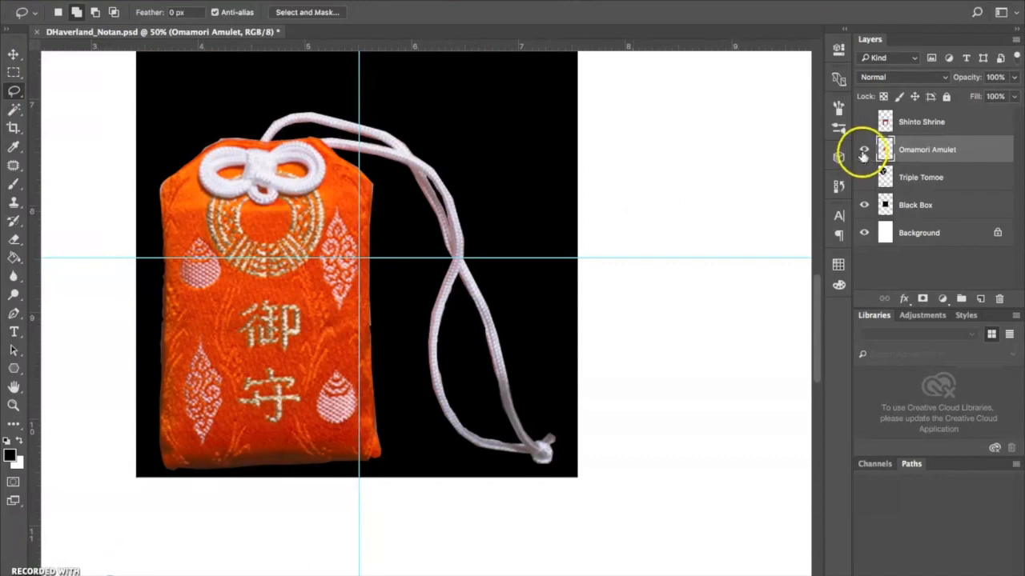
# Toggle the Omamori Amulet layer's visibility off and on to check the cutout, and move the amulet up within the black square.
pyautogui.click(864, 152)
pyautogui.click(863, 152)
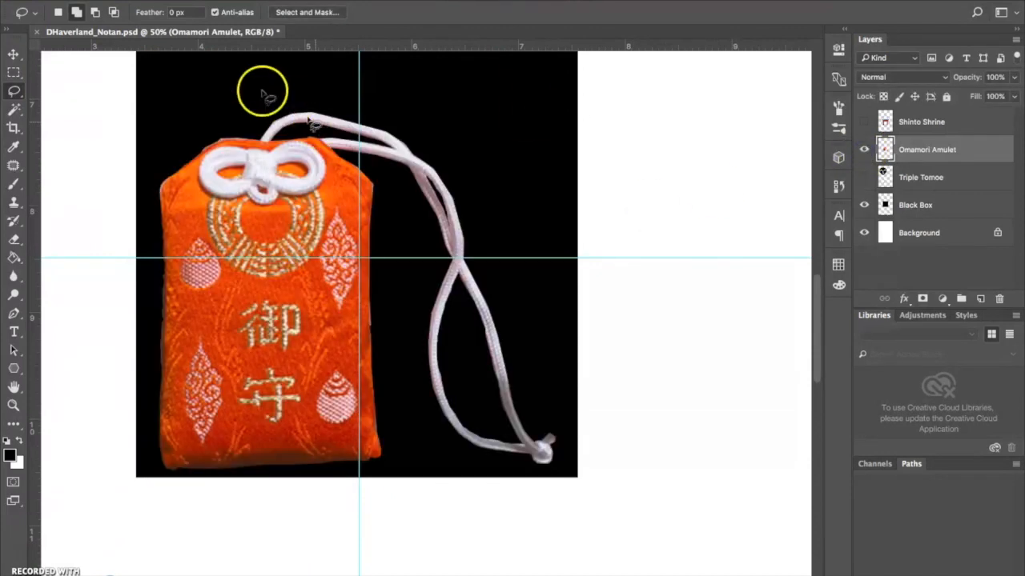
pyautogui.click(13, 54)
pyautogui.moveTo(210, 338); pyautogui.dragTo(217, 306)
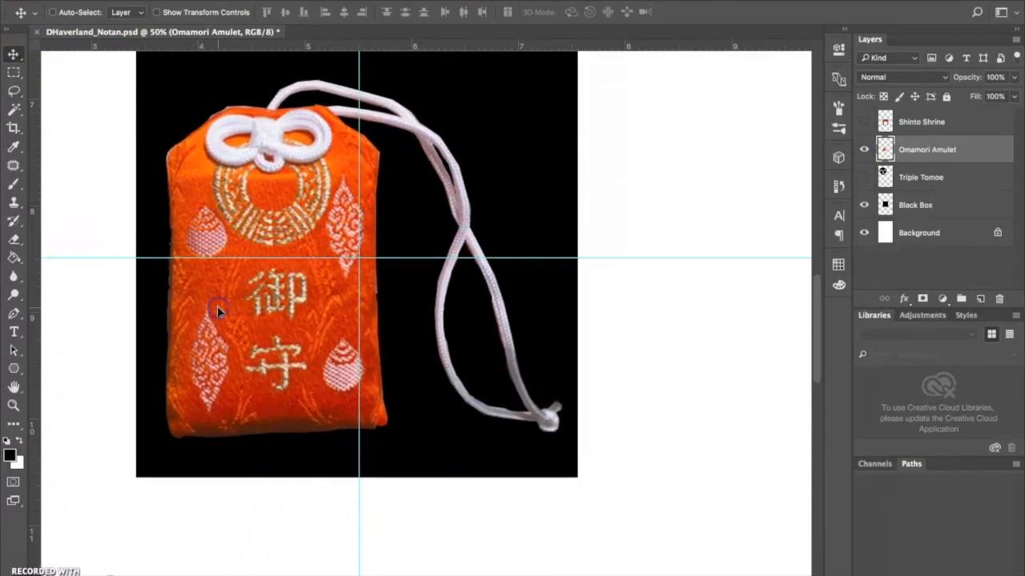
pyautogui.hotkey('ctrl', '-')
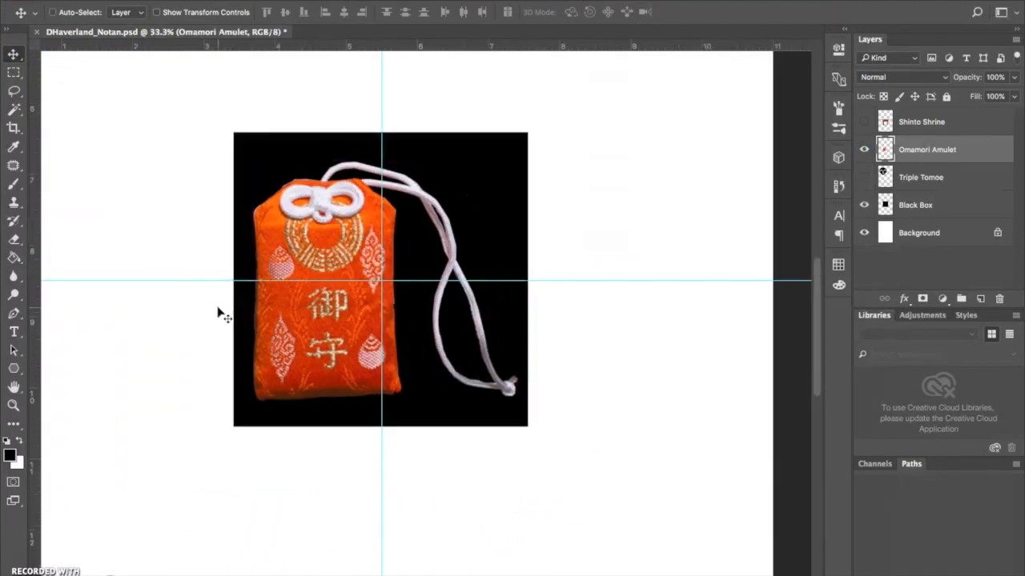